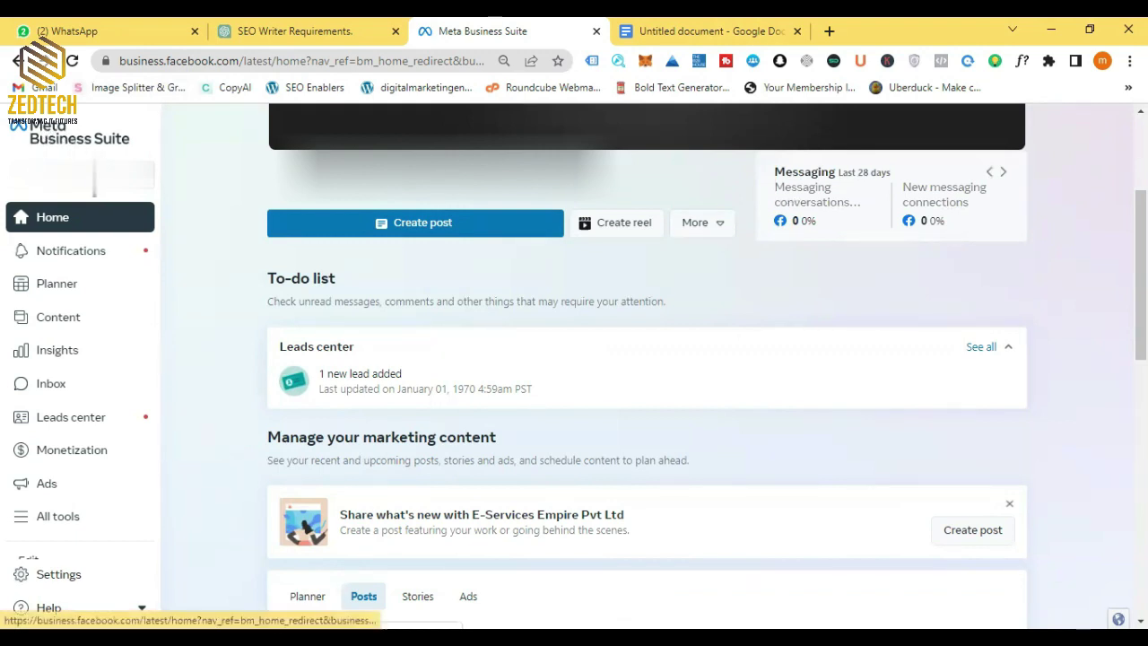
# Step: Open the settings of another business asset from the account switcher, and go to its full Business settings
pyautogui.click(94, 180)
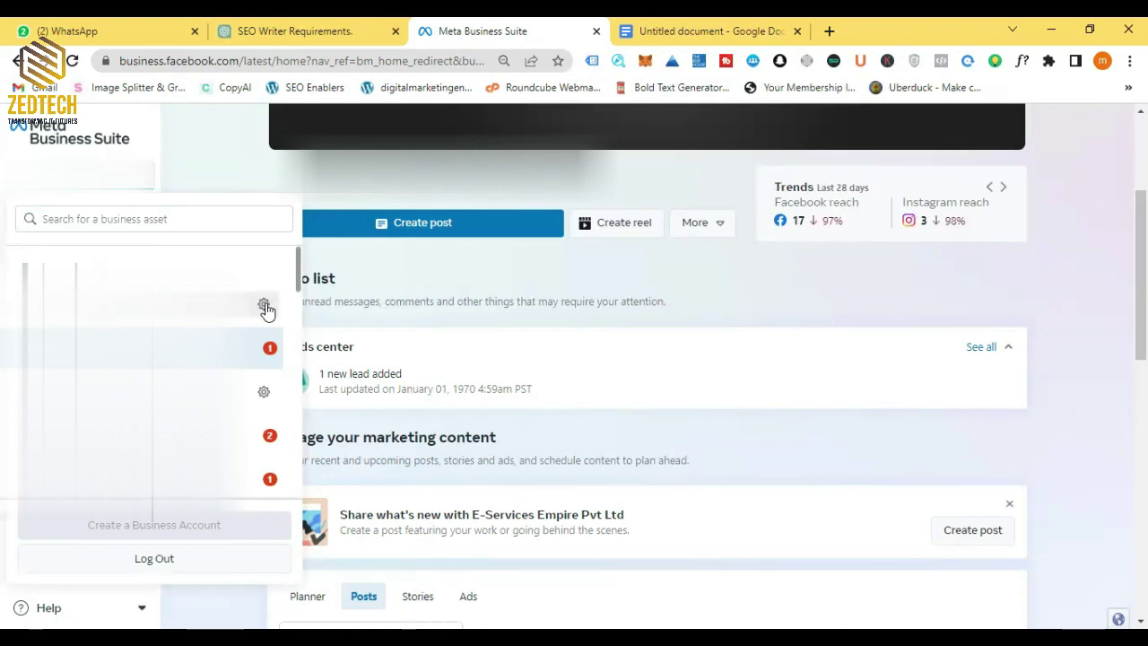
pyautogui.click(267, 307)
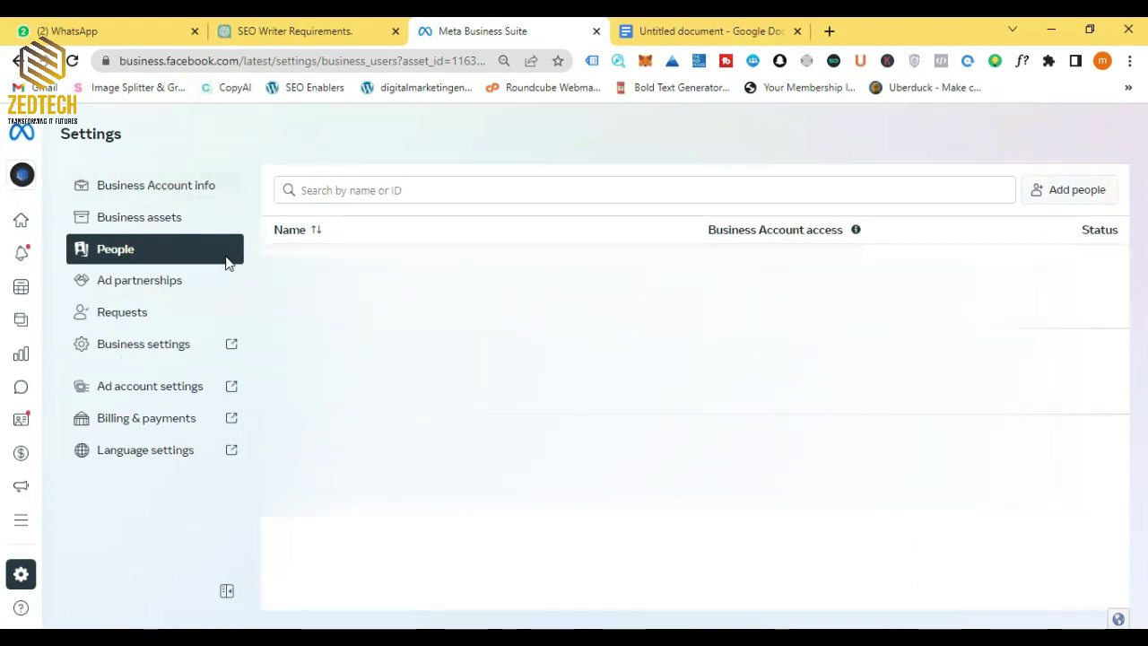
pyautogui.click(172, 357)
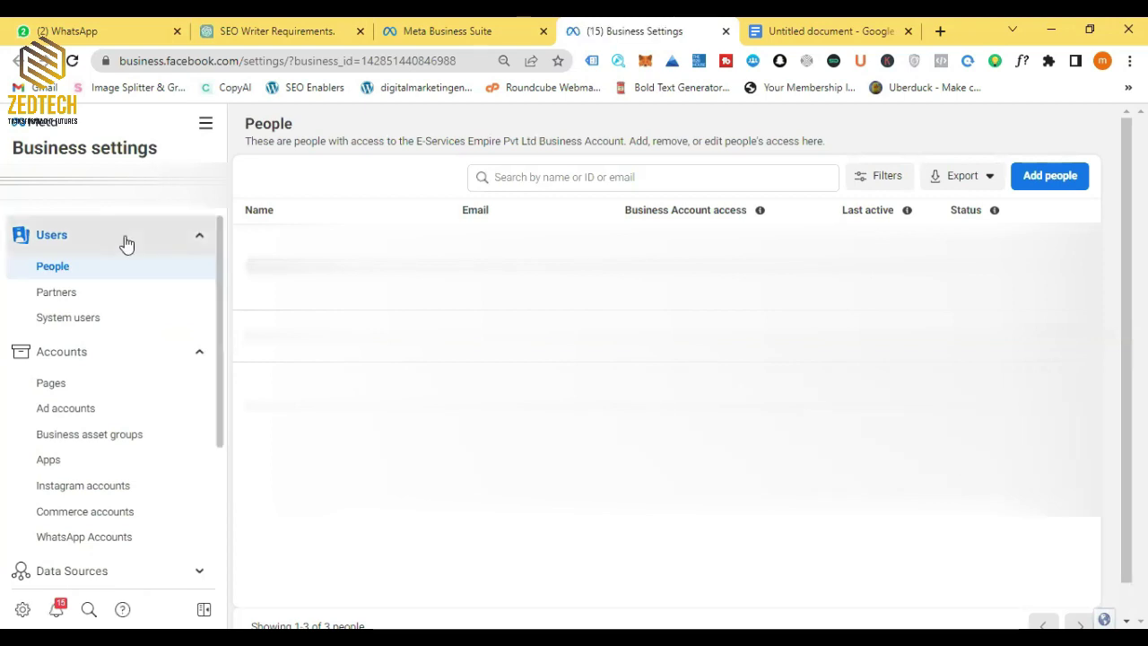
# Step: Look through the Business settings categories and switch to another business account in the account list
pyautogui.scroll(-4, 138, 315)
pyautogui.scroll(4, 138, 315)
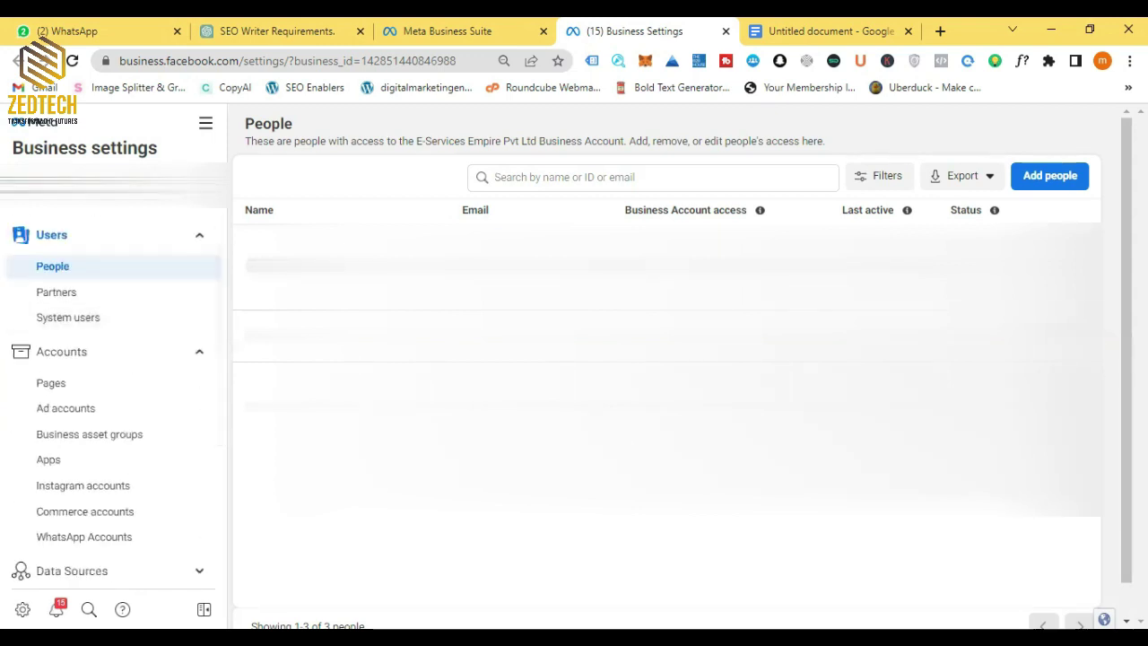
pyautogui.click(116, 183)
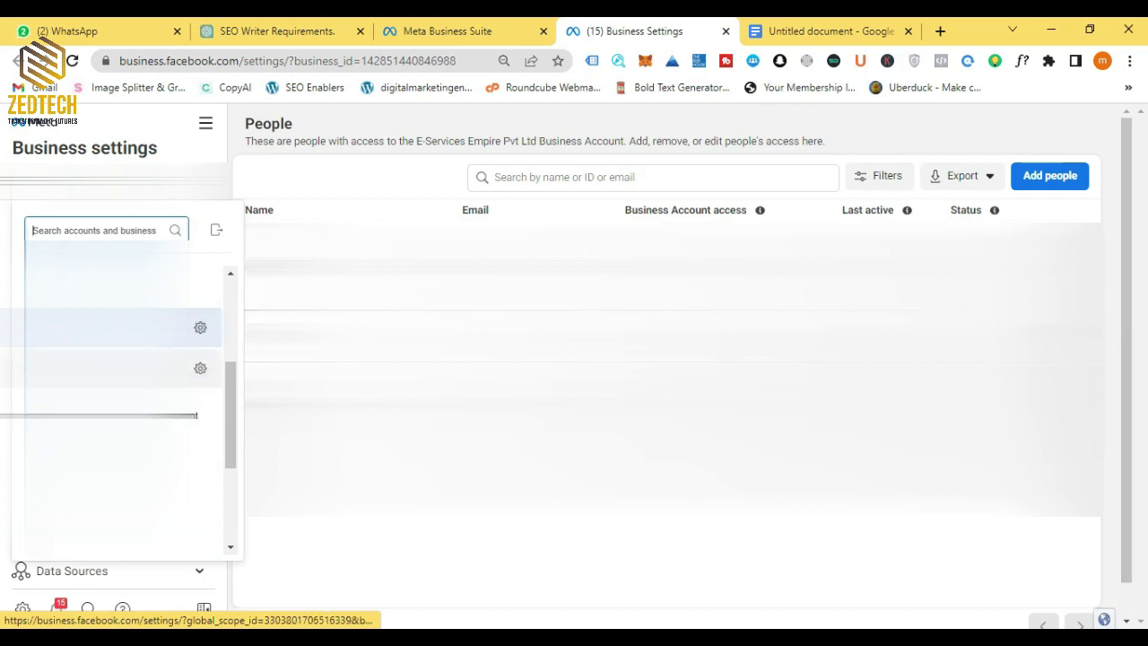
pyautogui.click(109, 375)
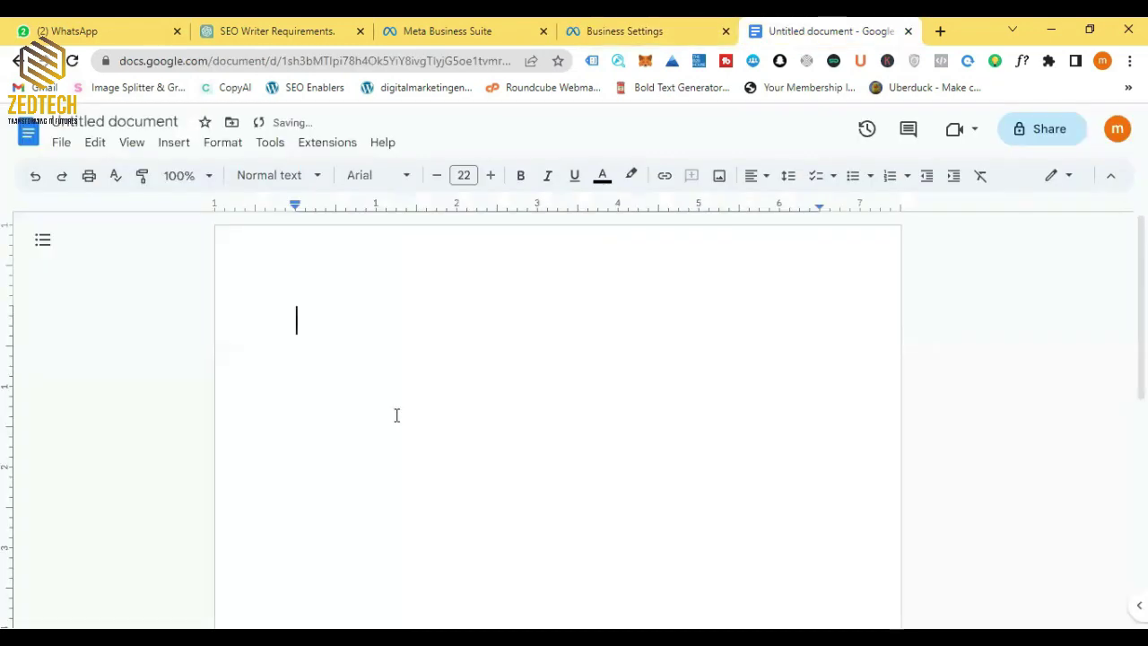
# Step: In the blank Google Docs document, write "Facebook Profile" as the first line, followed by an empty line
pyautogui.write('Fac')
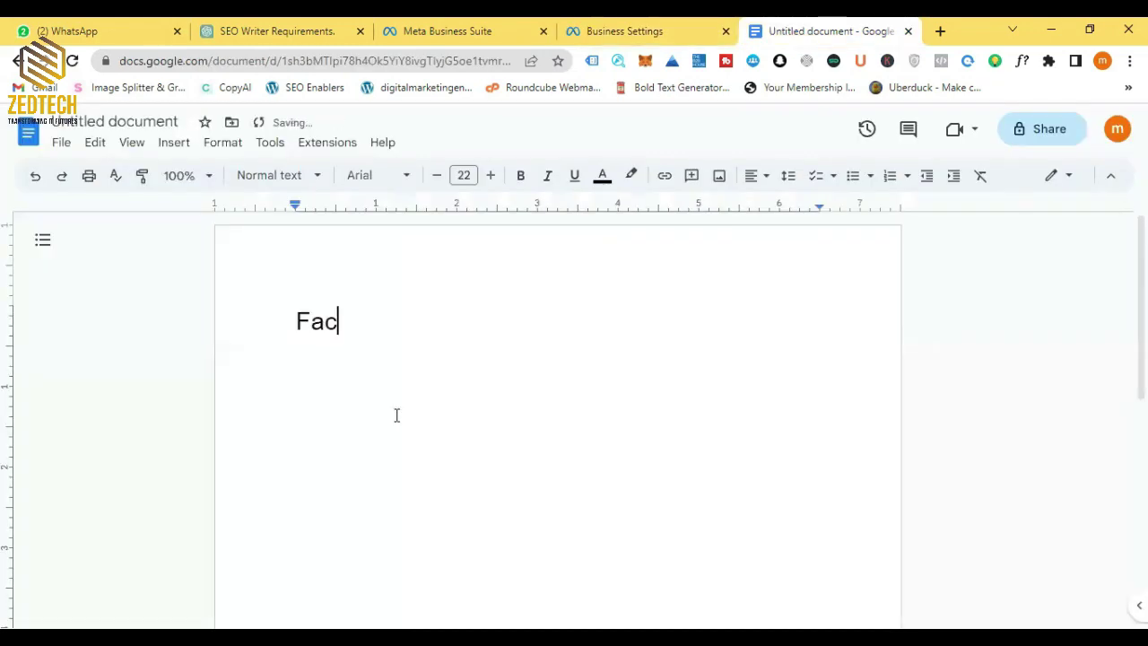
pyautogui.write('ebook Profile')
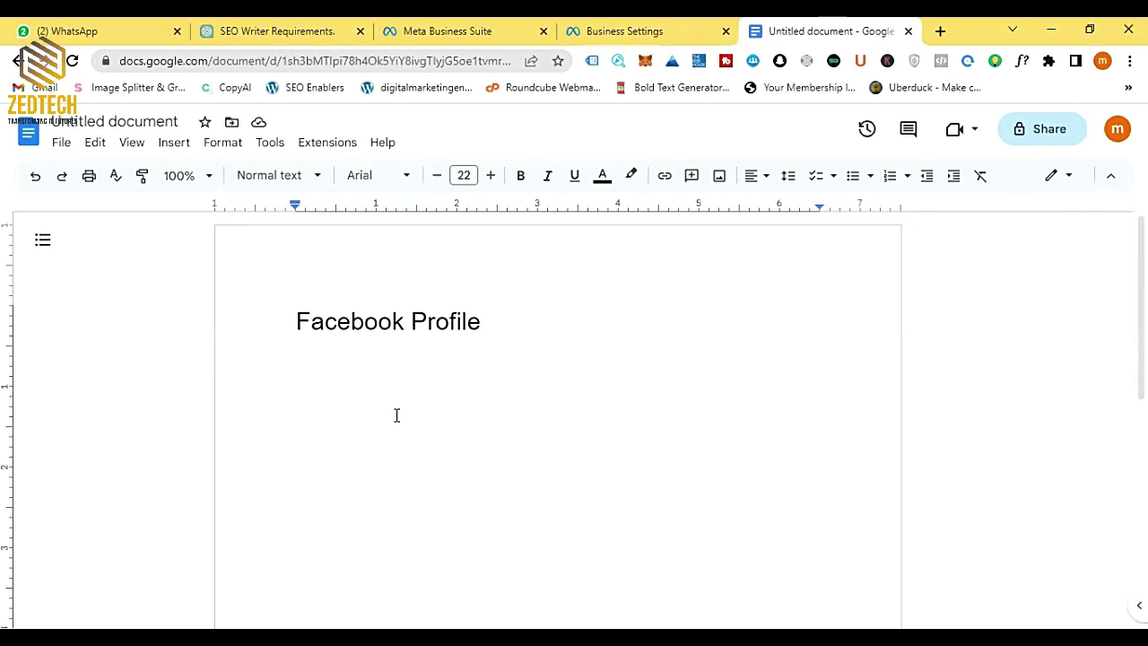
pyautogui.write('\\')
pyautogui.press('BackSpace')
pyautogui.press('Return')
pyautogui.press('Return')
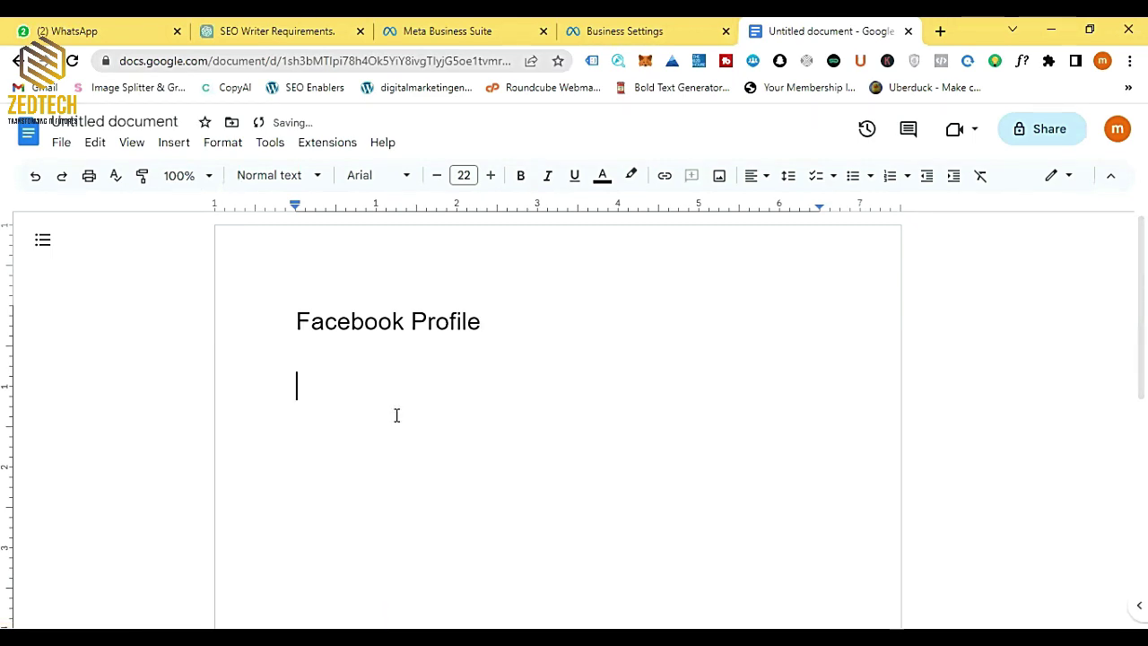
# Step: Add the line "Facebook Page" below it, followed by an empty line
pyautogui.write('Facebook')
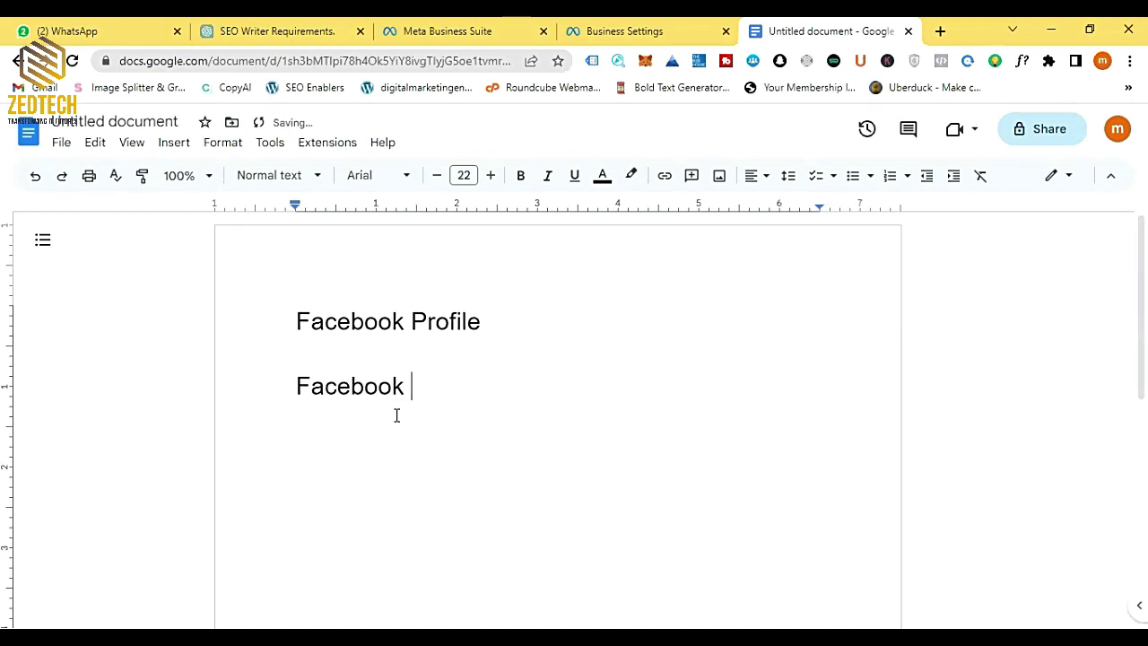
pyautogui.write(' Page')
pyautogui.press('Return')
pyautogui.press('Return')
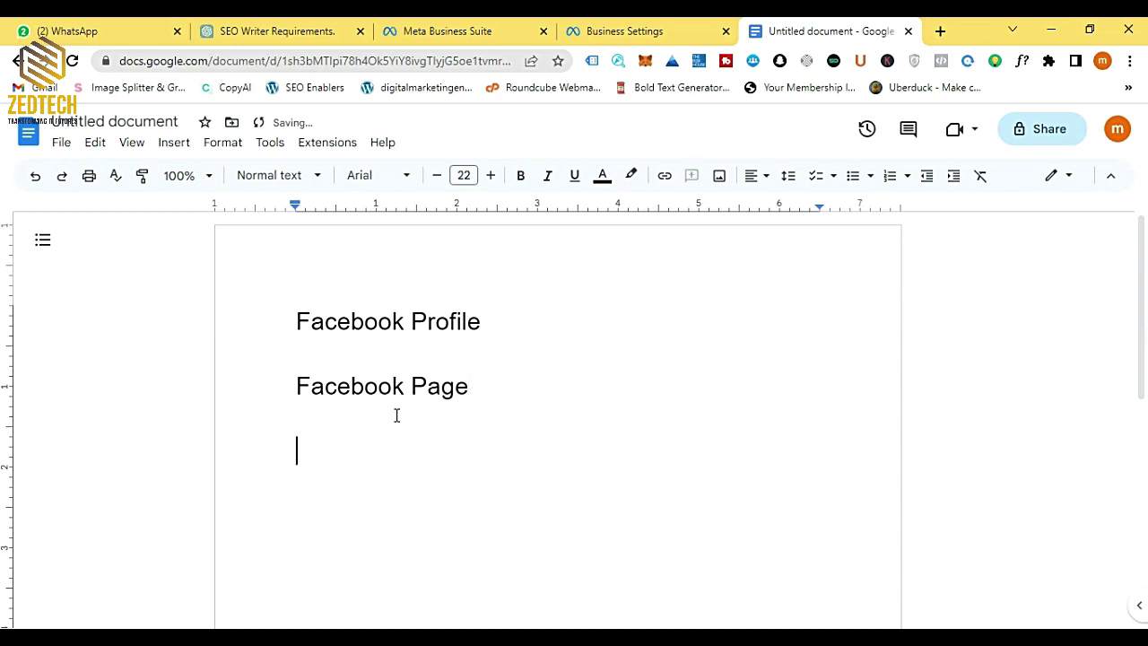
# Step: Write "Create Meta/Faceboobk Business Manager" as the third line of the document
pyautogui.write('Create')
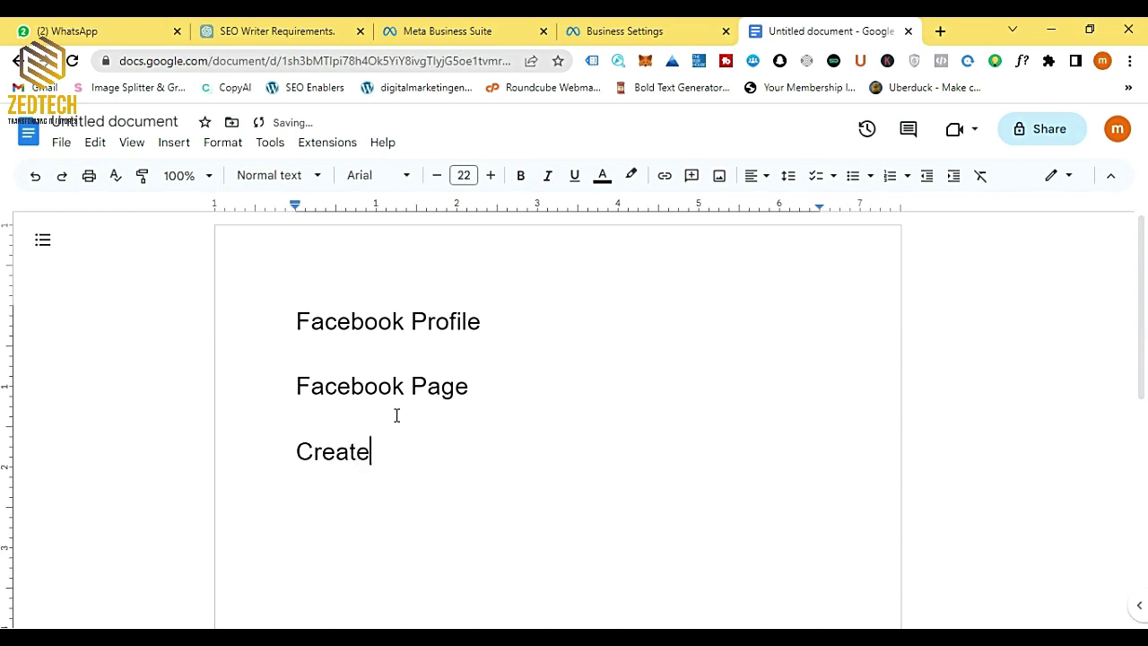
pyautogui.write(' Meta')
pyautogui.press('BackSpace')
pyautogui.write('/F')
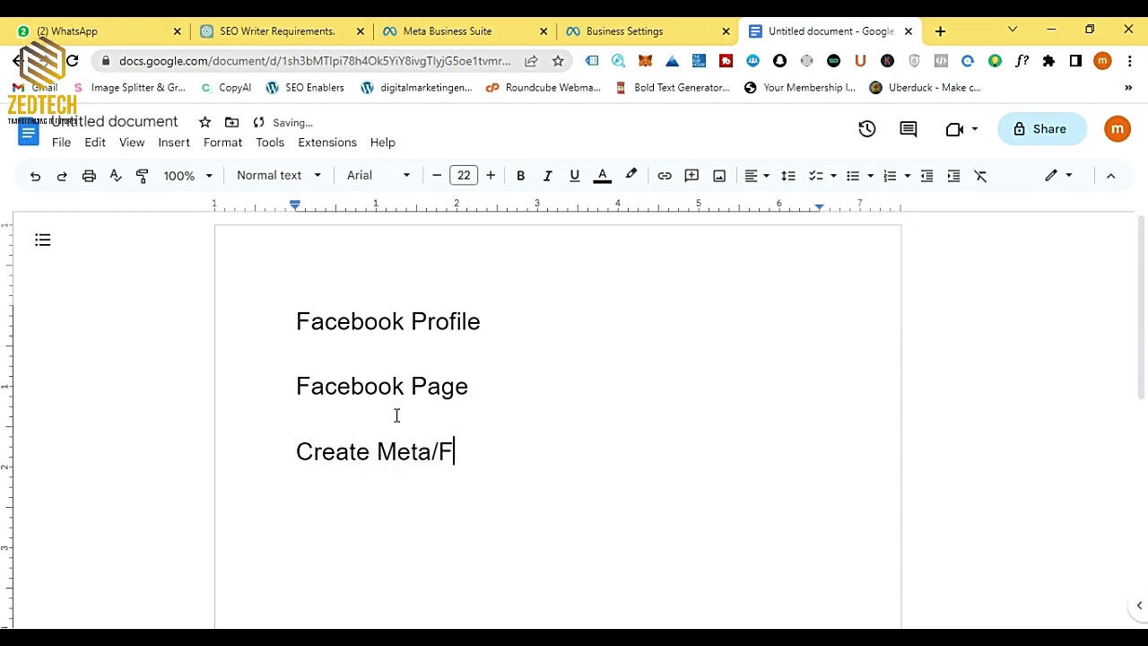
pyautogui.write('aceboobk ')
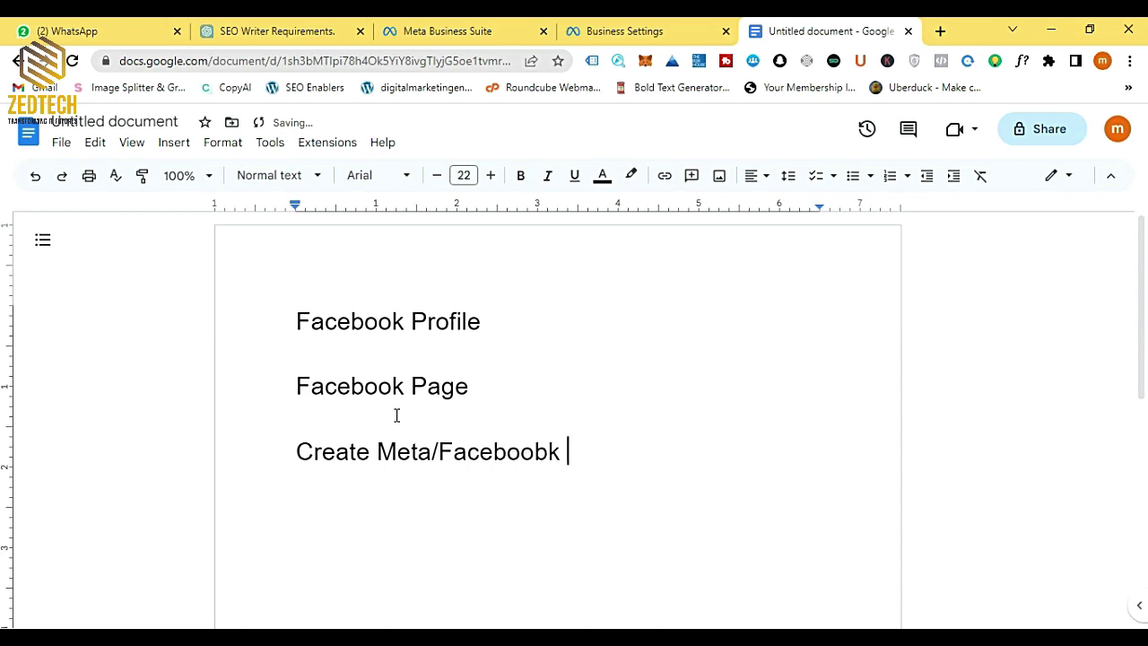
pyautogui.write('Busines')
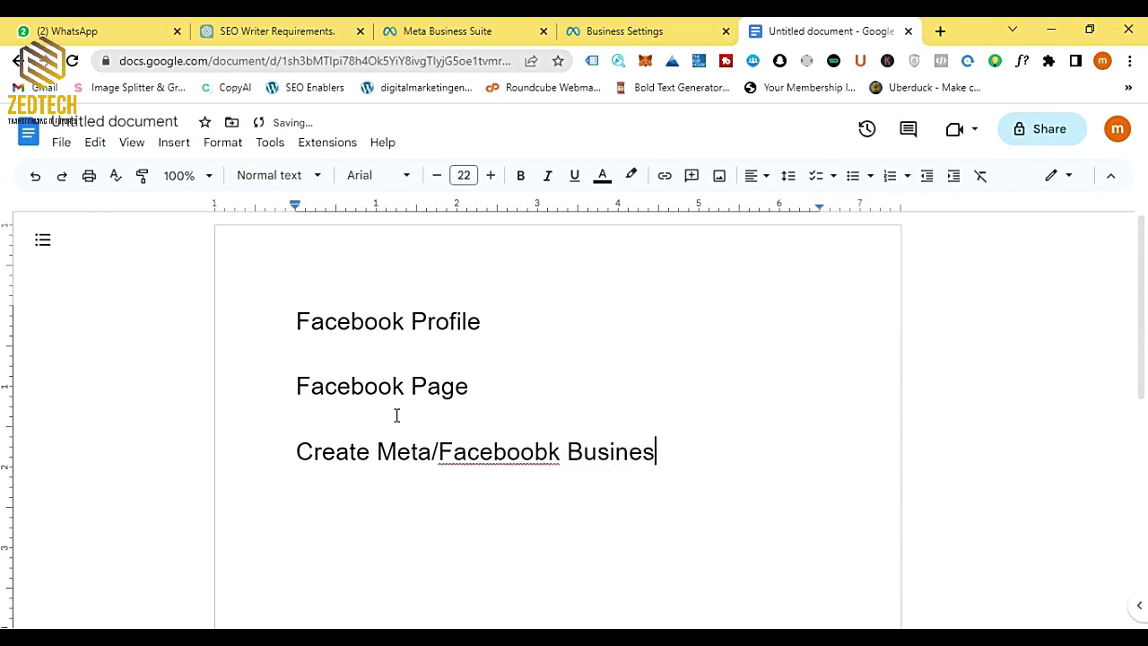
pyautogui.write('s Manager')
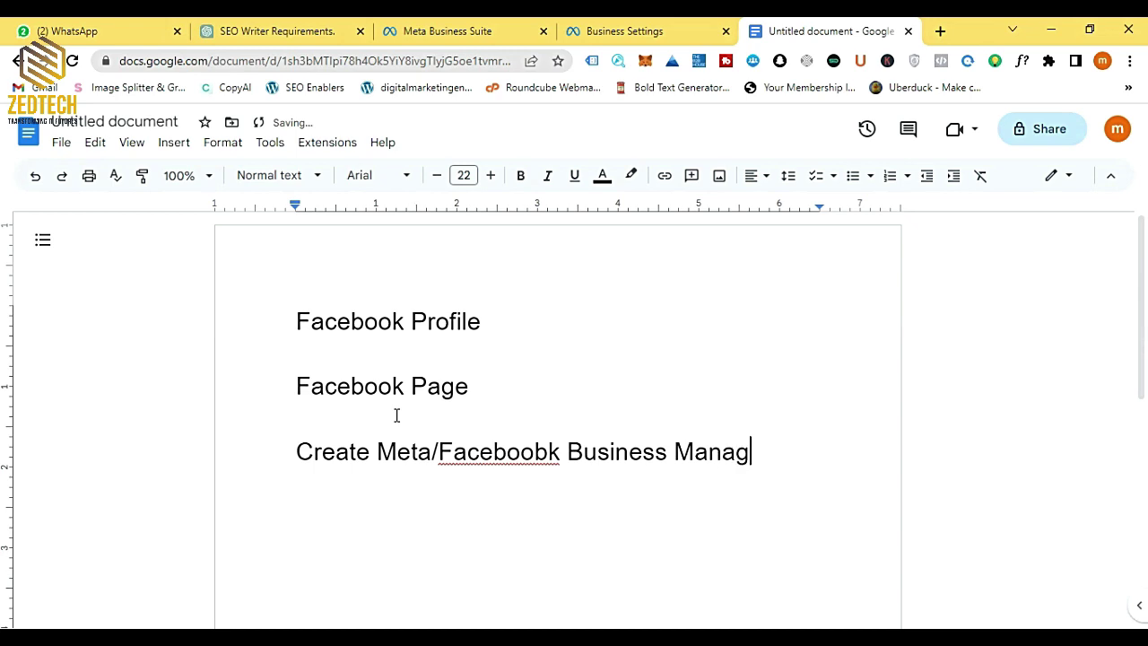
# Step: Correct the misspelled "Faceboobk" to "Facebook" in the Business Manager line and start a new line after it
pyautogui.press('Left')
pyautogui.press('Left')
pyautogui.press('Left')
pyautogui.press('Left')
pyautogui.press('Left')
pyautogui.press('Left')
pyautogui.press('Left')
pyautogui.press('Left')
pyautogui.press('Left')
pyautogui.press('Left')
pyautogui.press('Left')
pyautogui.press('Left')
pyautogui.press('Left')
pyautogui.press('Left')
pyautogui.press('Left')
pyautogui.press('Left')
pyautogui.press('Left')
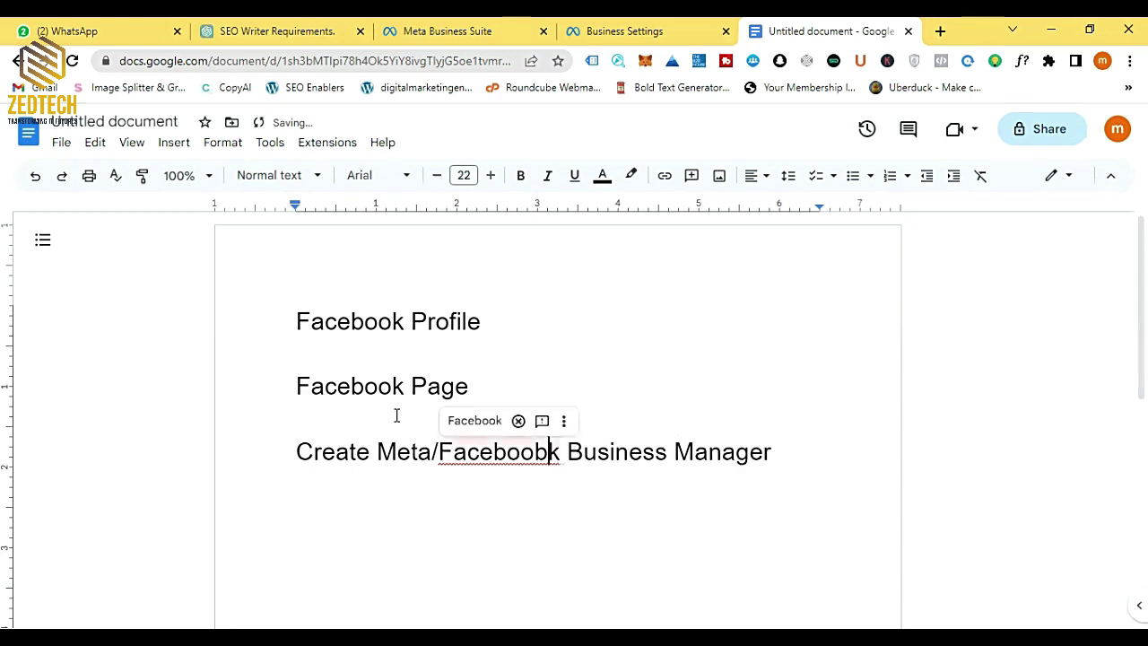
pyautogui.press('BackSpace')
pyautogui.press('Right')
pyautogui.press('Right')
pyautogui.press('Right')
pyautogui.press('Right')
pyautogui.press('Right')
pyautogui.press('Right')
pyautogui.press('Right')
pyautogui.press('Right')
pyautogui.press('Right')
pyautogui.press('Right')
pyautogui.press('Right')
pyautogui.press('Right')
pyautogui.press('Right')
pyautogui.press('Right')
pyautogui.press('Right')
pyautogui.press('Right')
pyautogui.press('Right')
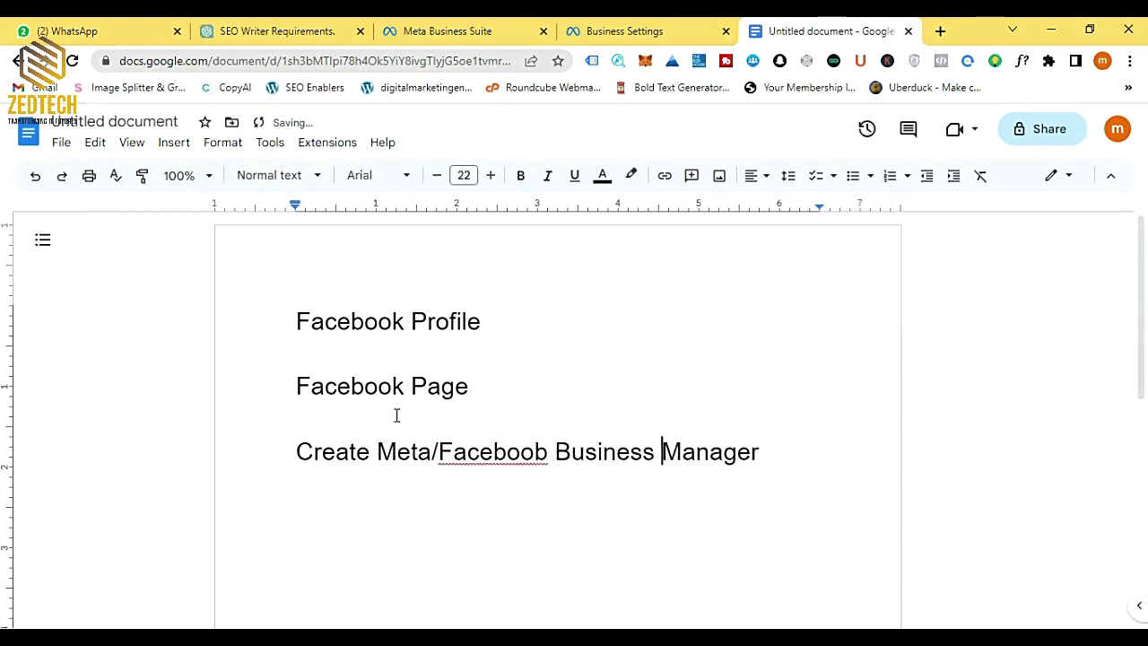
pyautogui.press('Left')
pyautogui.press('Left')
pyautogui.press('Left')
pyautogui.press('Left')
pyautogui.press('Left')
pyautogui.press('Left')
pyautogui.press('Left')
pyautogui.press('Left')
pyautogui.press('Left')
pyautogui.press('Left')
pyautogui.press('Left')
pyautogui.press('Left')
pyautogui.press('Left')
pyautogui.press('Left')
pyautogui.press('Left')
pyautogui.press('Left')
pyautogui.press('Left')
pyautogui.press('Left')
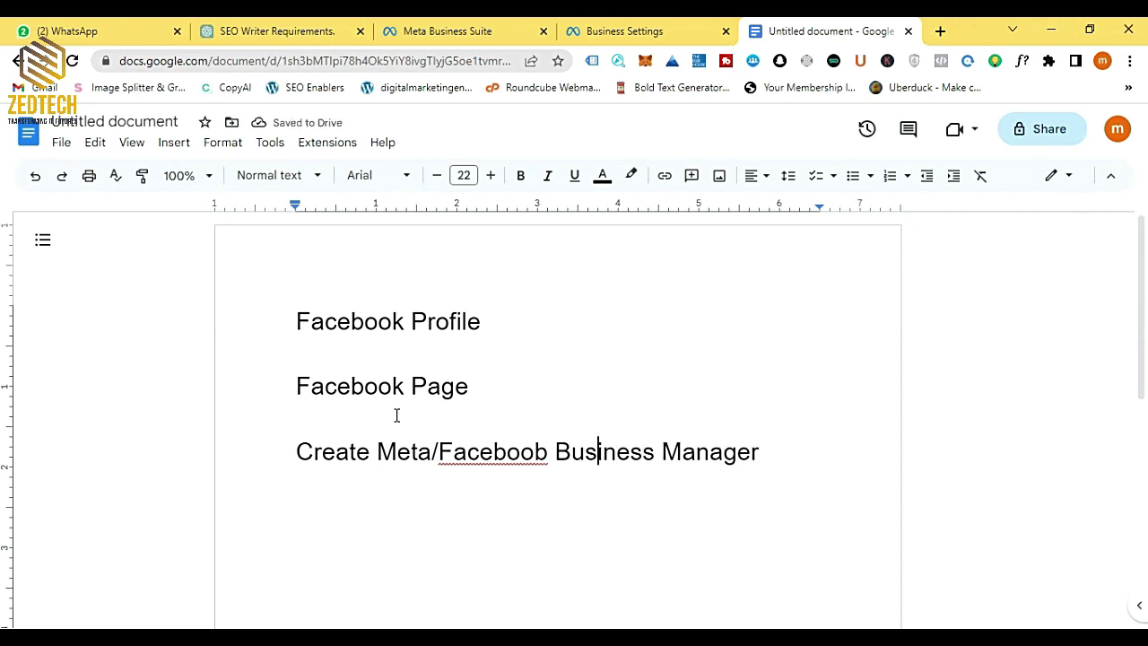
pyautogui.press('Delete')
pyautogui.write('k')
pyautogui.press('Right')
pyautogui.press('Right')
pyautogui.press('Right')
pyautogui.press('Right')
pyautogui.press('Right')
pyautogui.press('Right')
pyautogui.press('Right')
pyautogui.press('Right')
pyautogui.press('Right')
pyautogui.press('Right')
pyautogui.press('Right')
pyautogui.press('Right')
pyautogui.press('Right')
pyautogui.press('Right')
pyautogui.press('Right')
pyautogui.press('Right')
pyautogui.press('Right')
pyautogui.press('Return')
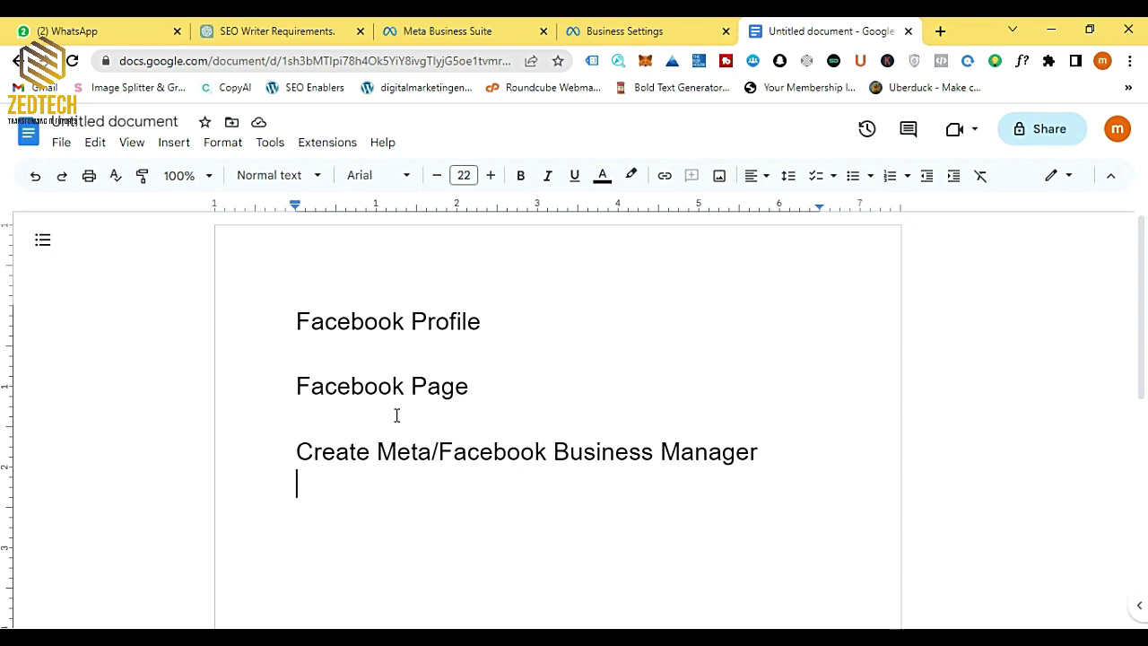
# Step: Add the web address "business.facebook.com/overview" beneath the Business Manager line, leaving an empty line between them
pyautogui.write('www')
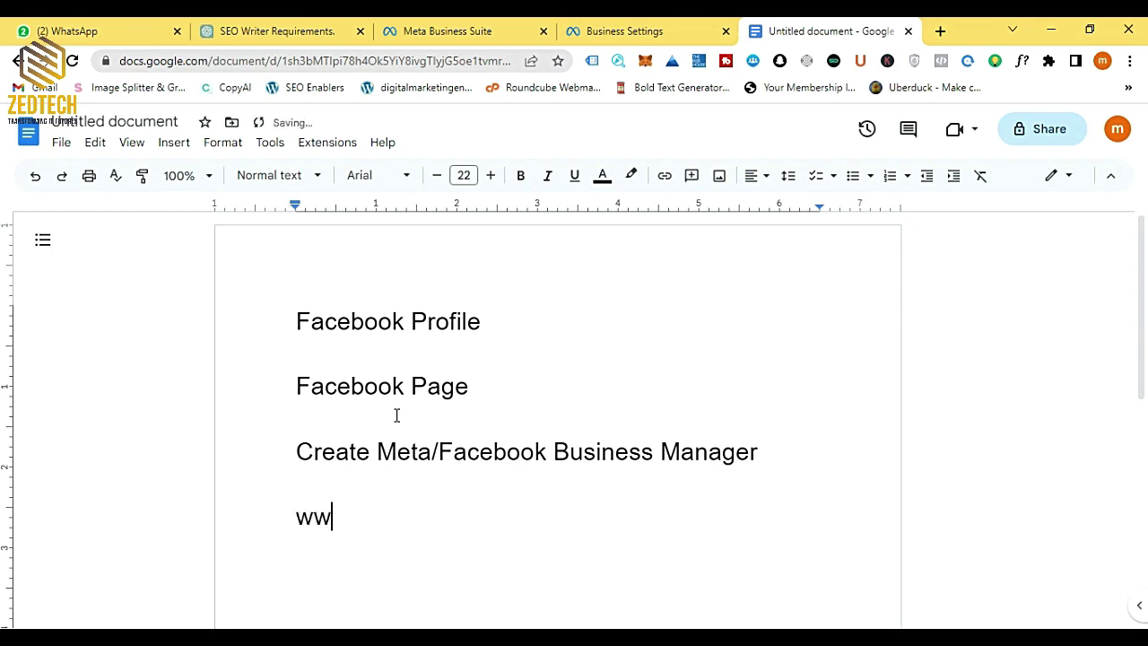
pyautogui.press('BackSpace')
pyautogui.press('BackSpace')
pyautogui.press('BackSpace')
pyautogui.write('business')
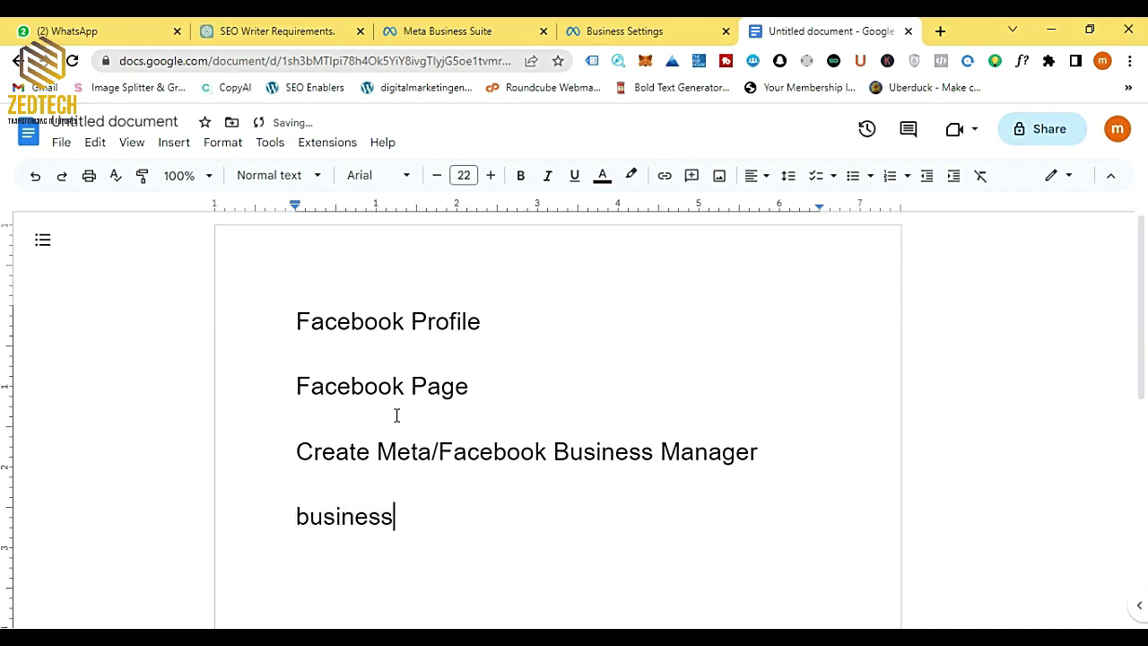
pyautogui.write('.faceb')
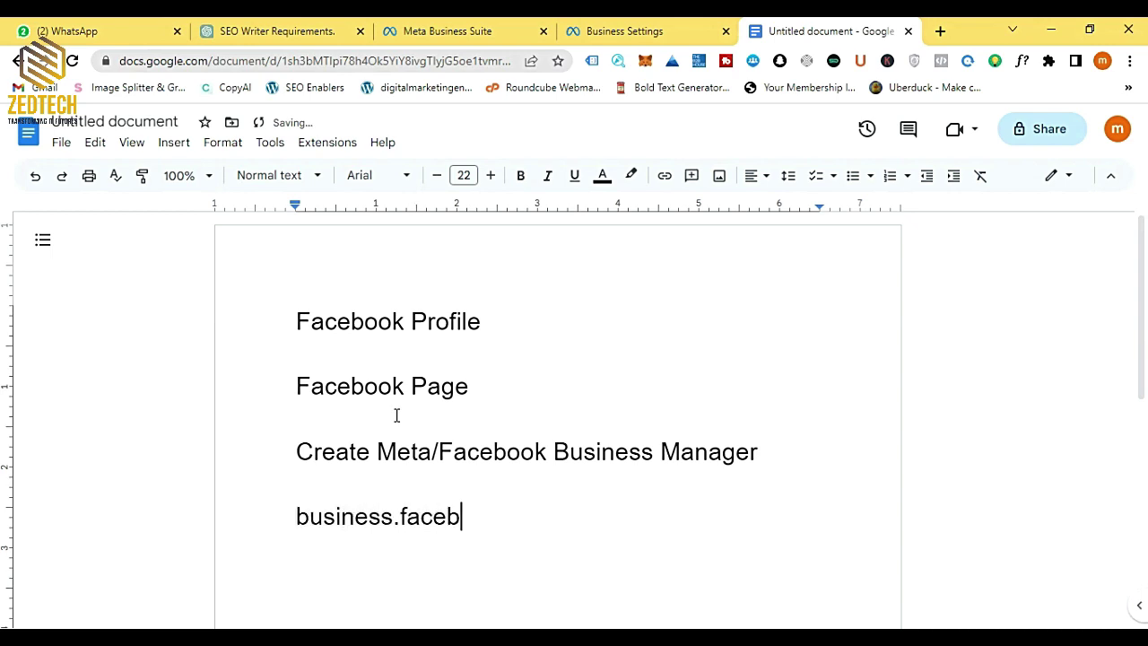
pyautogui.write('ook.com')
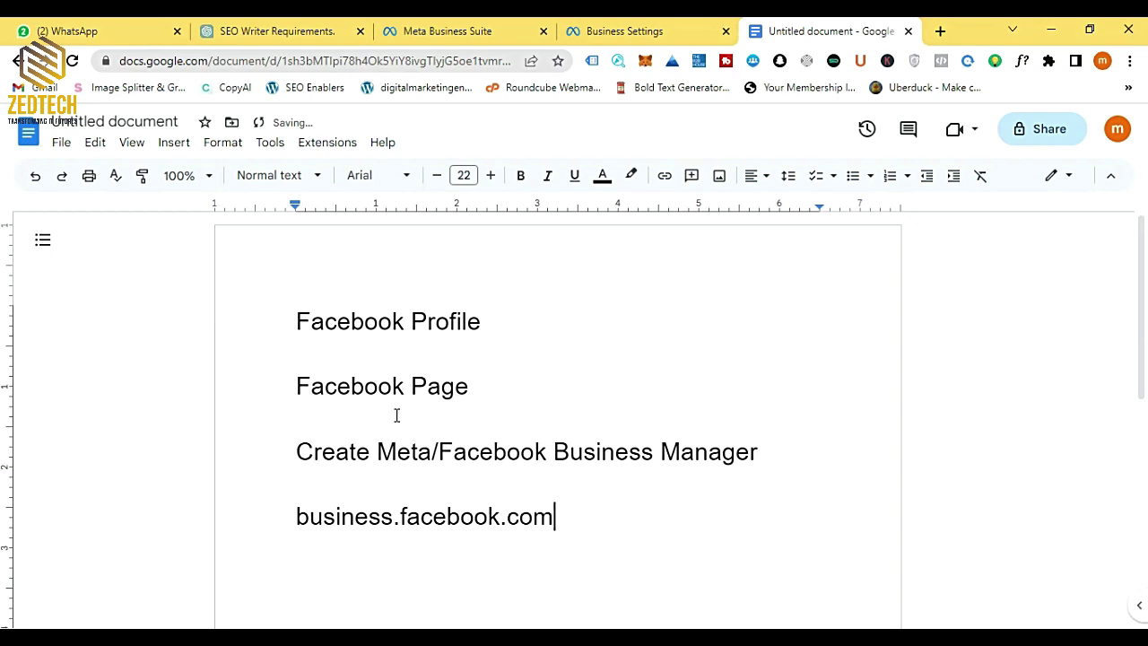
pyautogui.write('/overv')
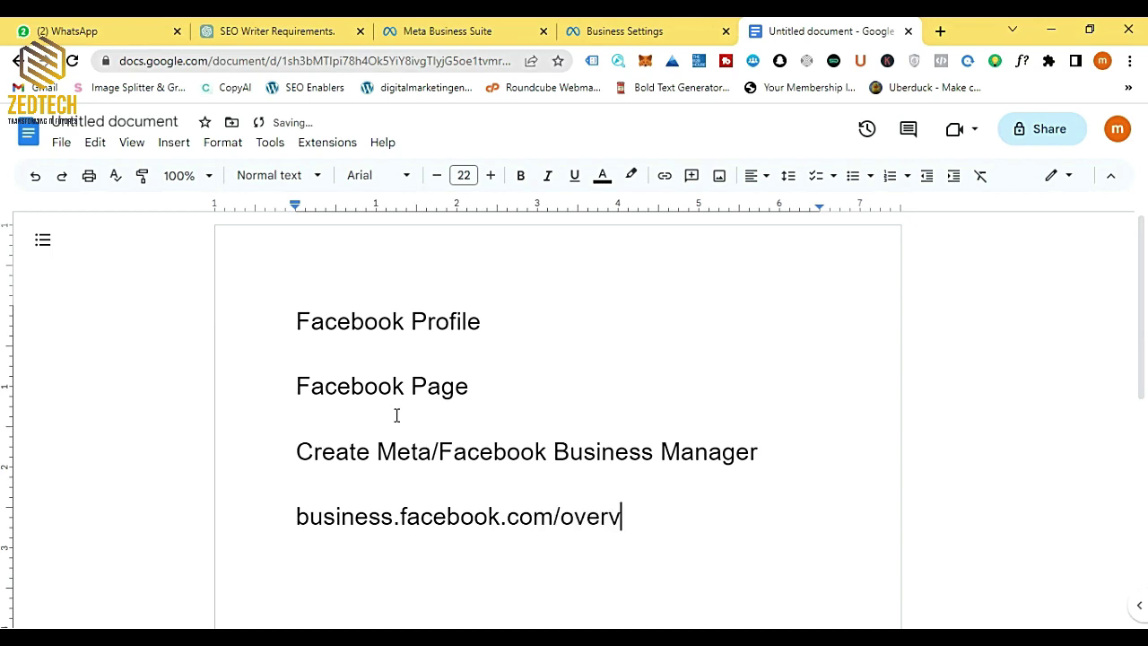
pyautogui.write('iew')
# Step: Make the whole business.facebook.com/overview line bold
pyautogui.hotkey('shift', 'Left')
pyautogui.hotkey('shift', 'Left')
pyautogui.hotkey('shift', 'Left')
pyautogui.hotkey('shift', 'Left')
pyautogui.hotkey('shift', 'Left')
pyautogui.hotkey('shift', 'Left')
pyautogui.hotkey('shift', 'Left')
pyautogui.hotkey('shift', 'Left')
pyautogui.hotkey('shift', 'Left')
pyautogui.hotkey('shift', 'Left')
pyautogui.hotkey('shift', 'Left')
pyautogui.hotkey('shift', 'Left')
pyautogui.hotkey('shift', 'Left')
pyautogui.hotkey('shift', 'Left')
pyautogui.hotkey('shift', 'Left')
pyautogui.hotkey('shift', 'Left')
pyautogui.hotkey('shift', 'Left')
pyautogui.hotkey('shift', 'Left')
pyautogui.hotkey('shift', 'Left')
pyautogui.hotkey('shift', 'Left')
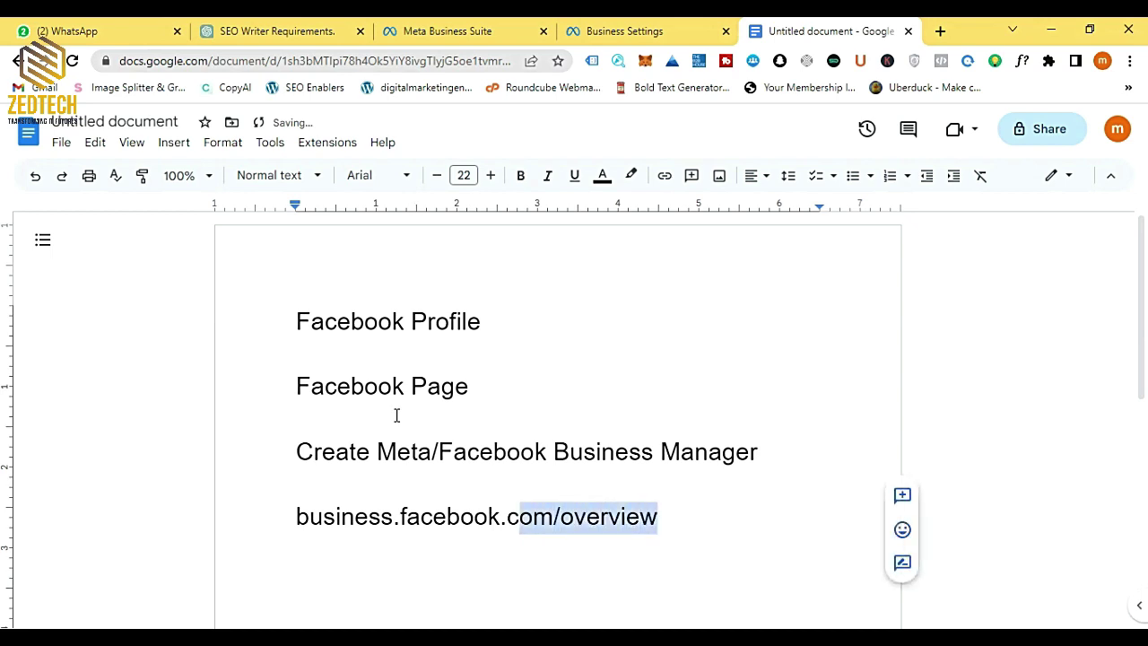
pyautogui.hotkey('shift', 'Left')
pyautogui.hotkey('shift', 'Left')
pyautogui.hotkey('shift', 'Left')
pyautogui.hotkey('shift', 'Left')
pyautogui.hotkey('shift', 'Left')
pyautogui.hotkey('shift', 'Left')
pyautogui.hotkey('ctrl', 'b')
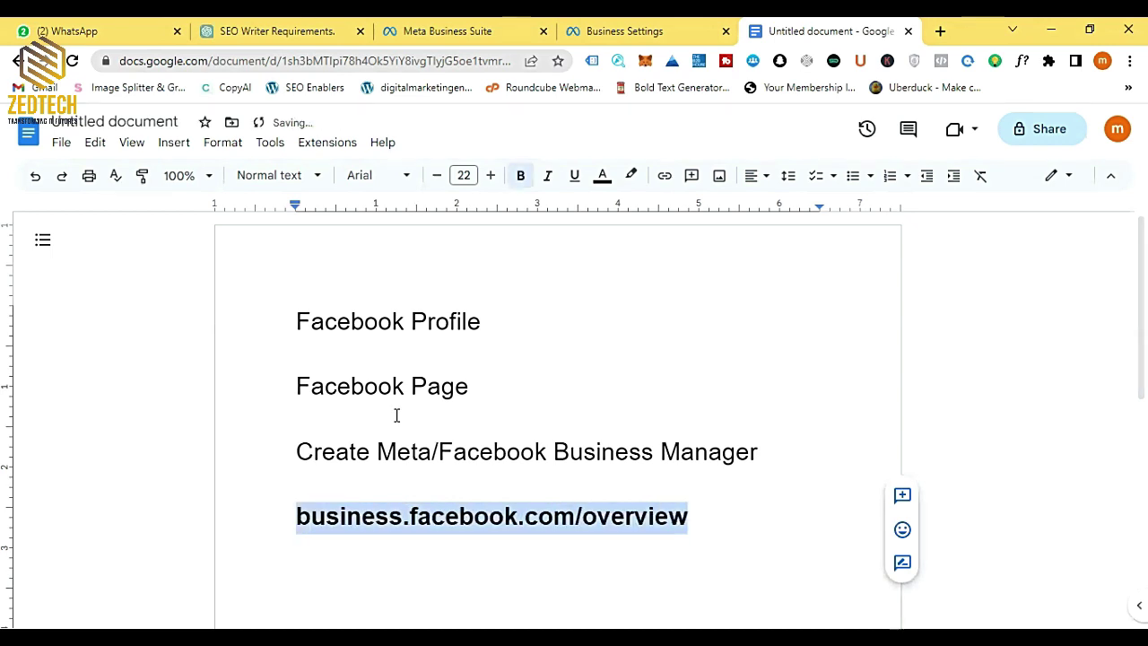
pyautogui.press('Right')
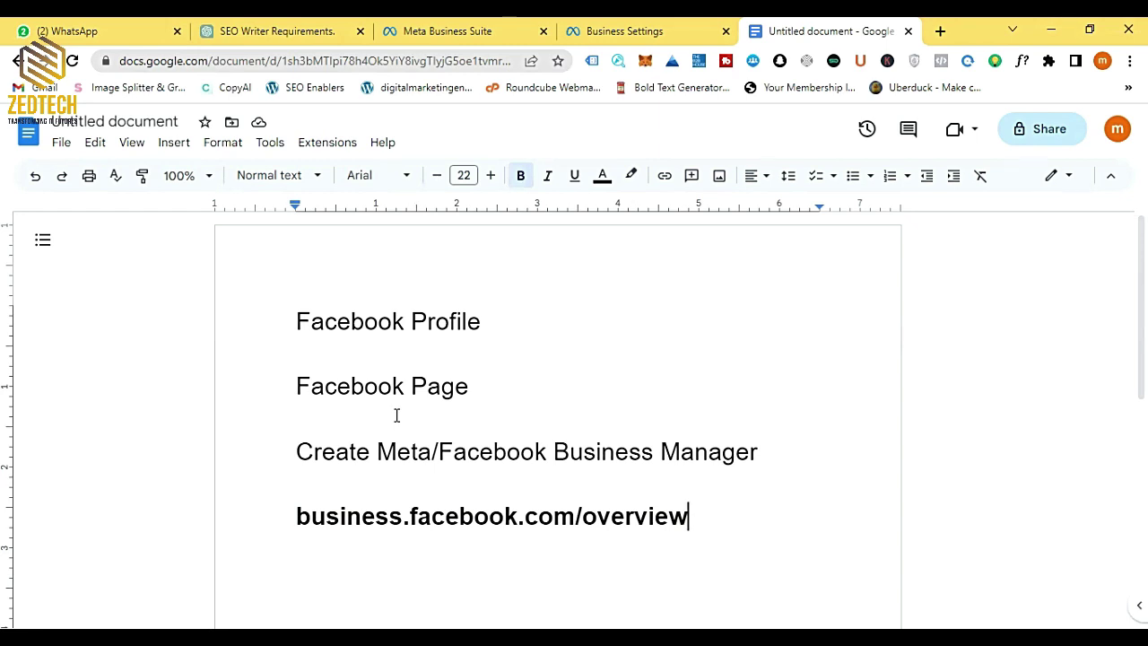
# Step: Add a dashed list under the web address with the items "Name", "Business Name" and "E-Mail", and end the list
pyautogui.press('Return')
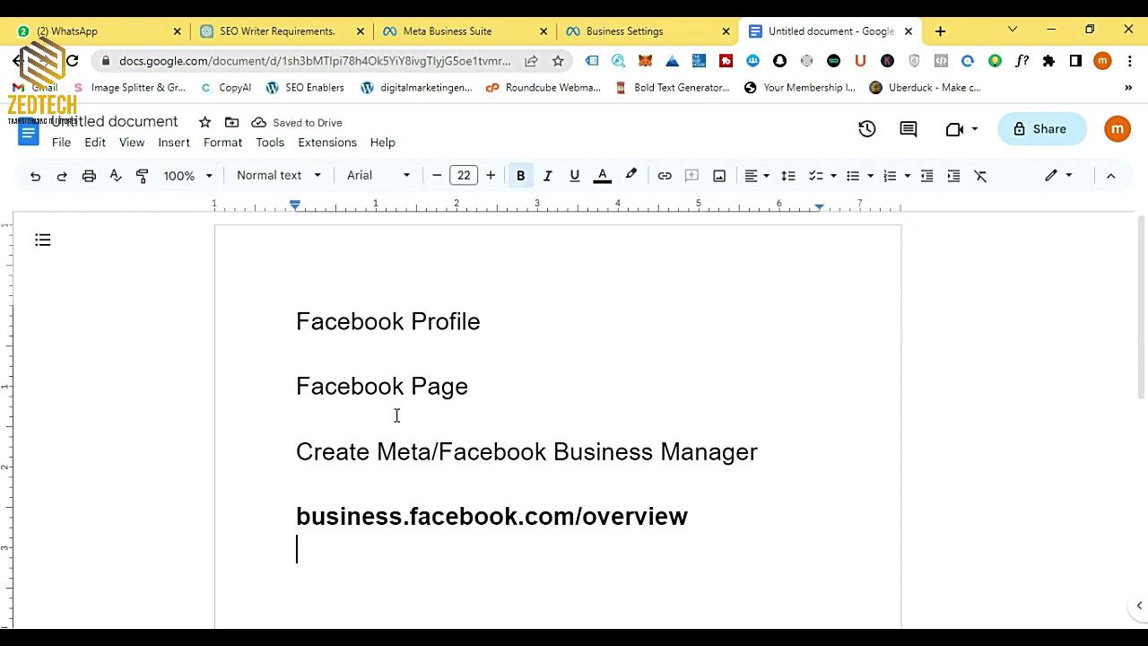
pyautogui.write('- ')
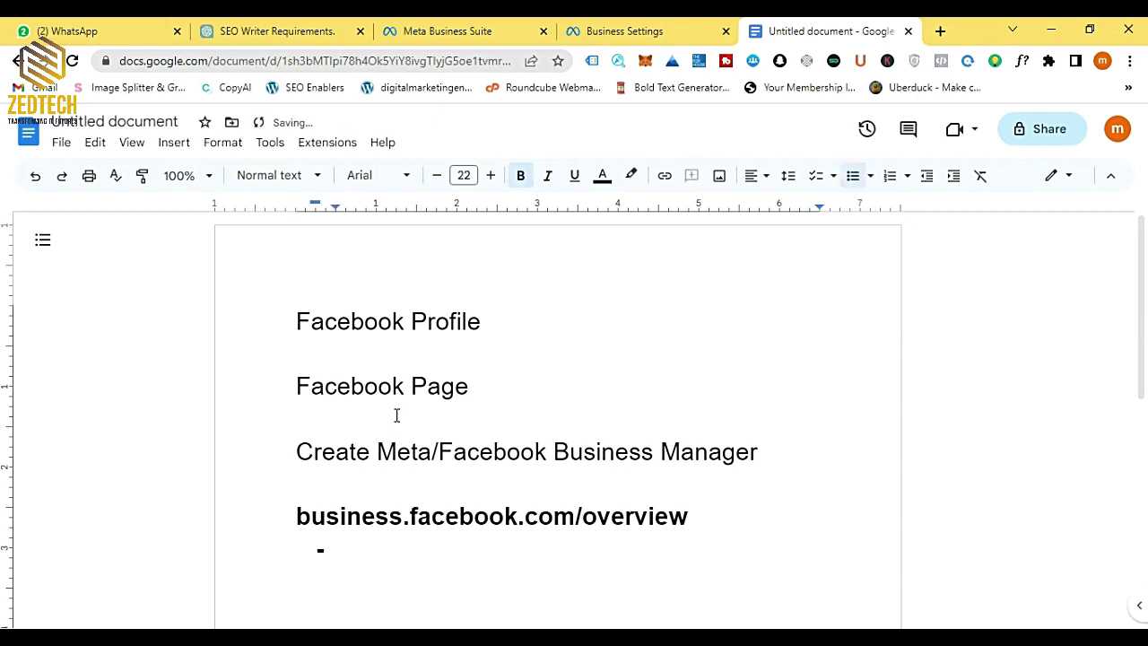
pyautogui.write('Name')
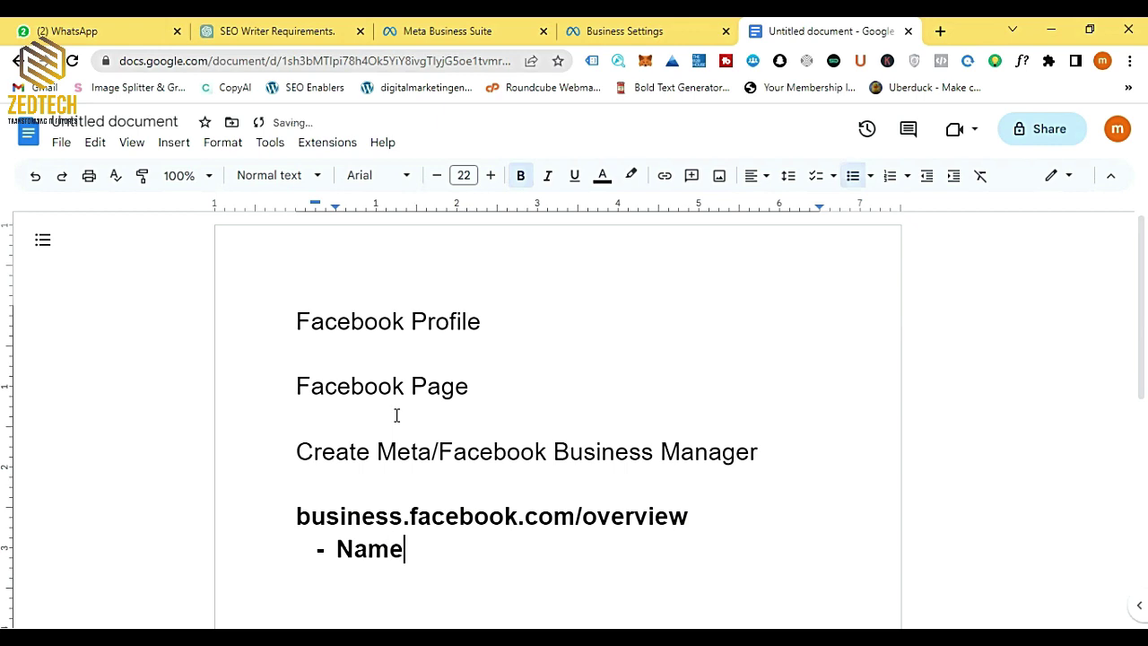
pyautogui.press('Return')
pyautogui.write('Business Name')
pyautogui.press('Return')
pyautogui.write('F-Mail')
pyautogui.press('Return')
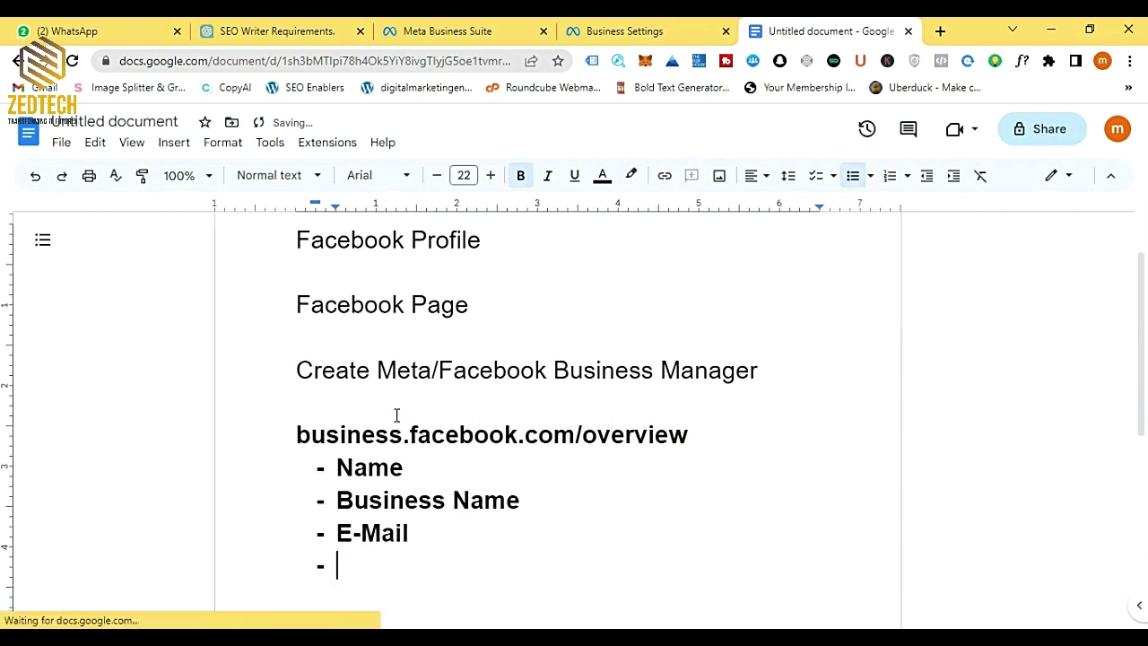
pyautogui.press('Return')
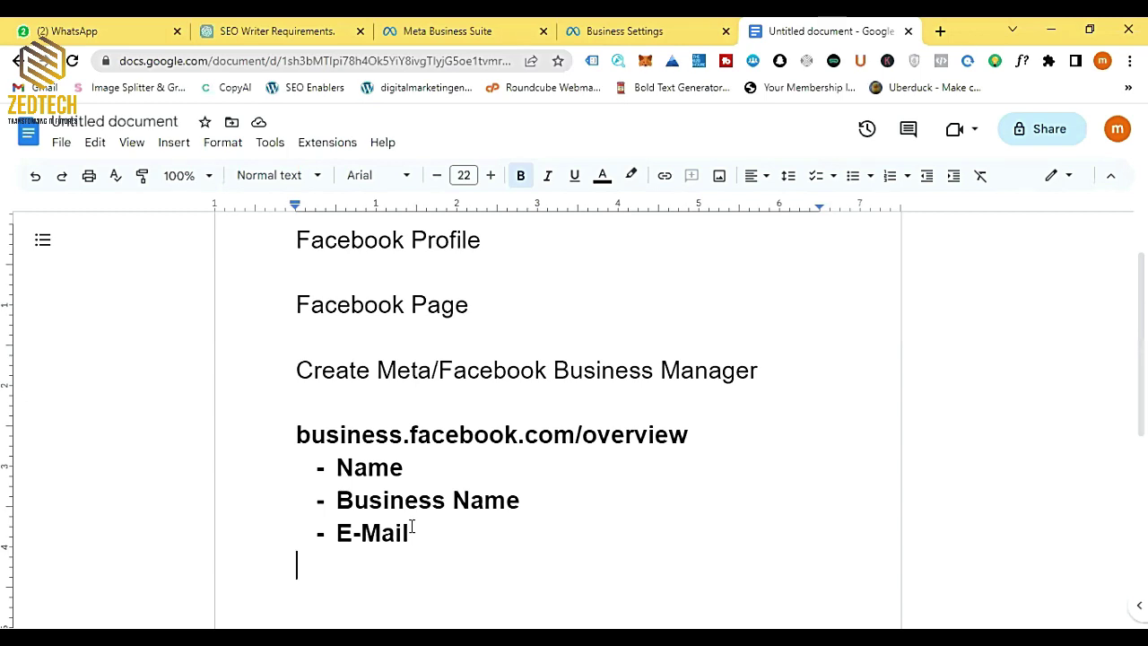
# Step: Add the line "Setup your business manager from business manager's settings" below the E-Mail item, with an empty line before and after it
pyautogui.press('Return')
pyautogui.write('Se')
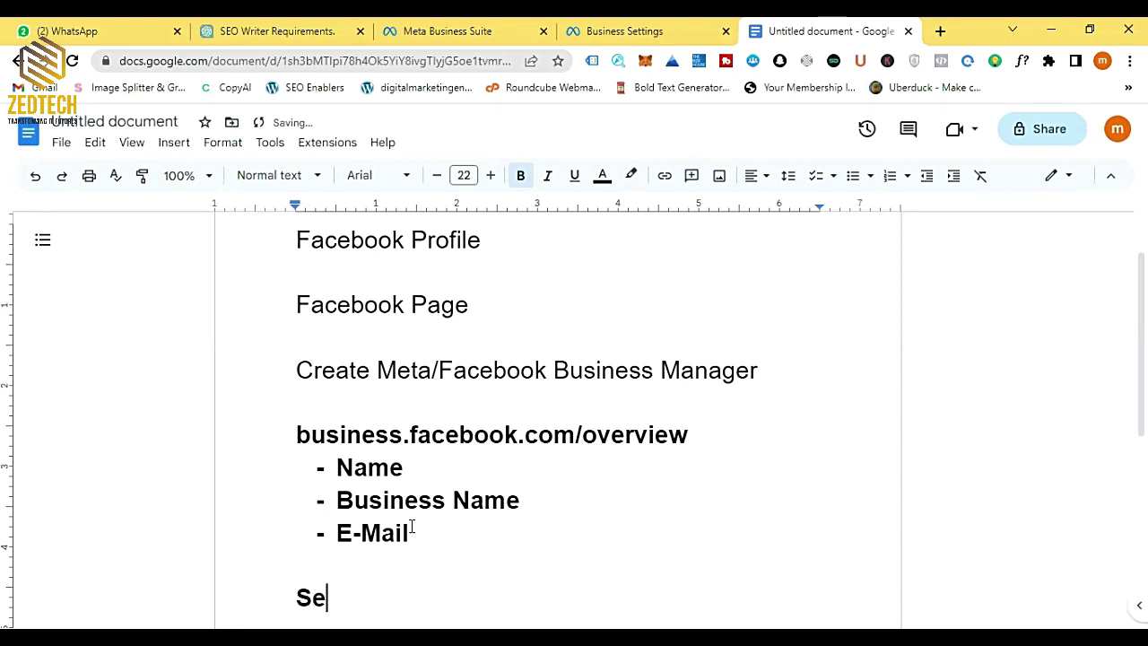
pyautogui.write('tup yo')
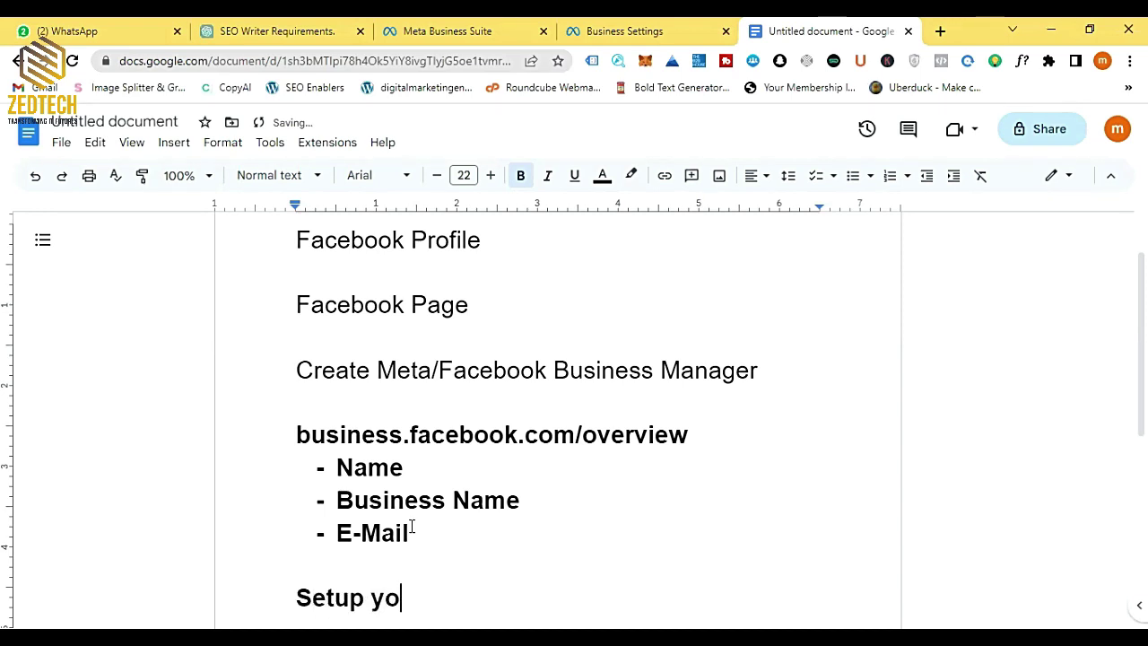
pyautogui.write('ur busine')
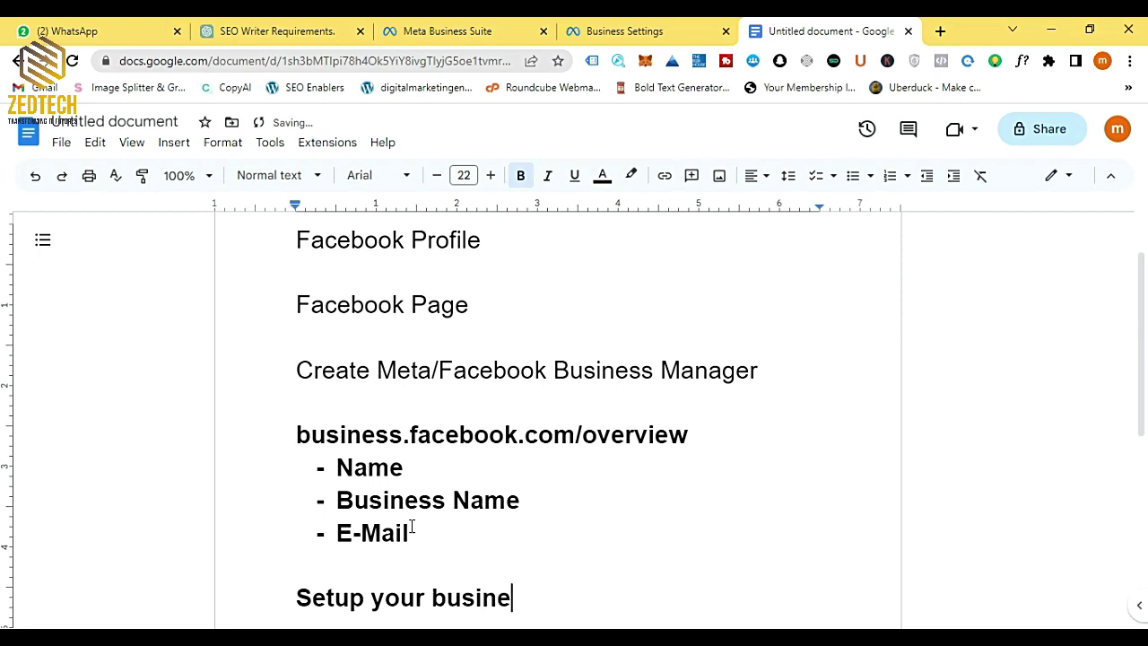
pyautogui.write('ss manager ')
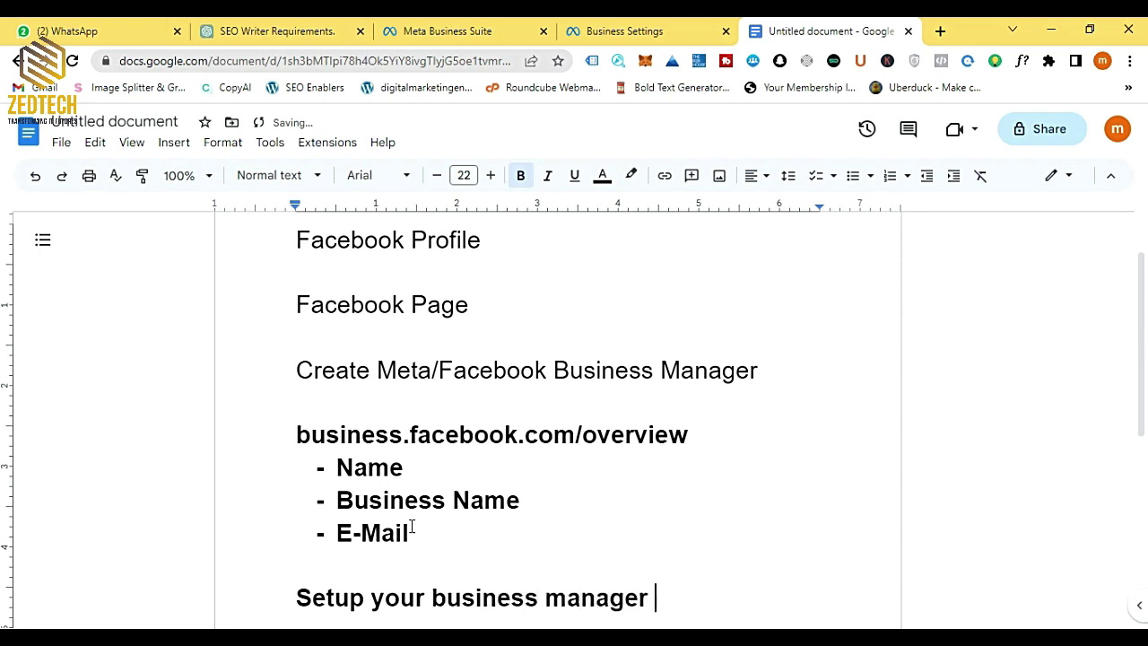
pyautogui.write('from b')
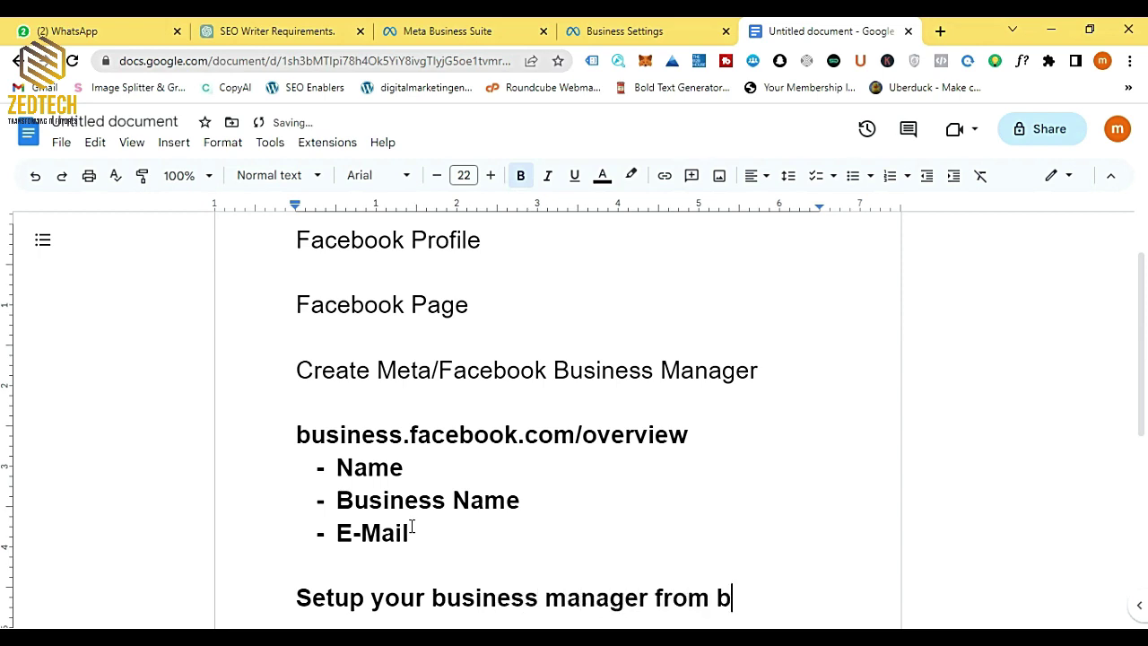
pyautogui.write('usiness manag')
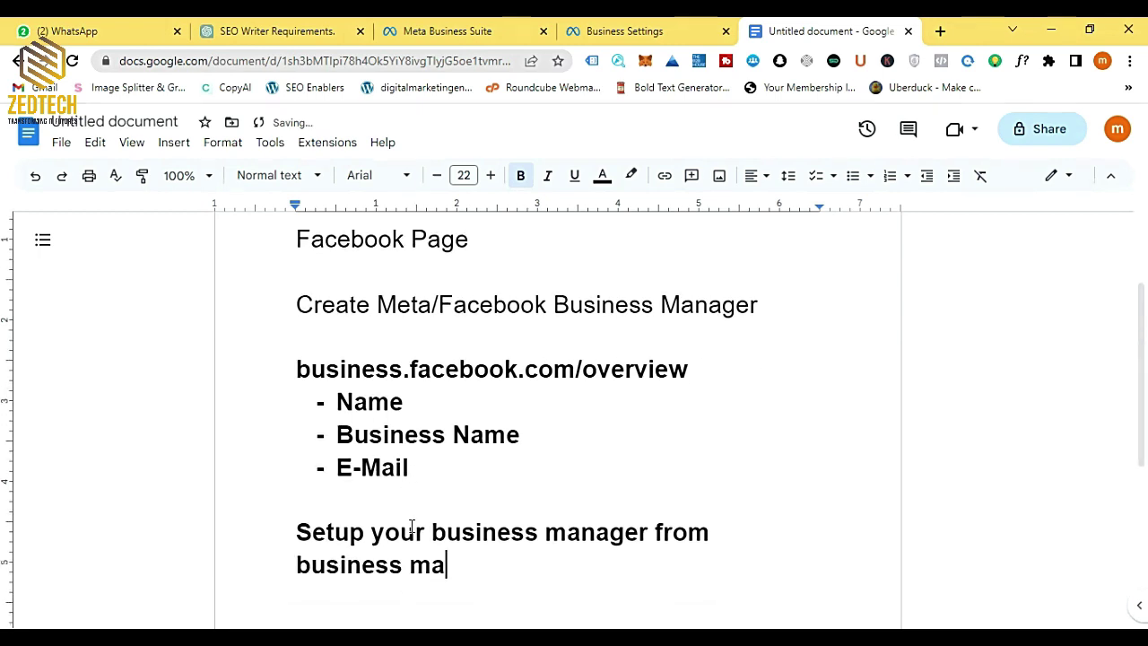
pyautogui.write('er')
pyautogui.write("'s ")
pyautogui.write('settings')
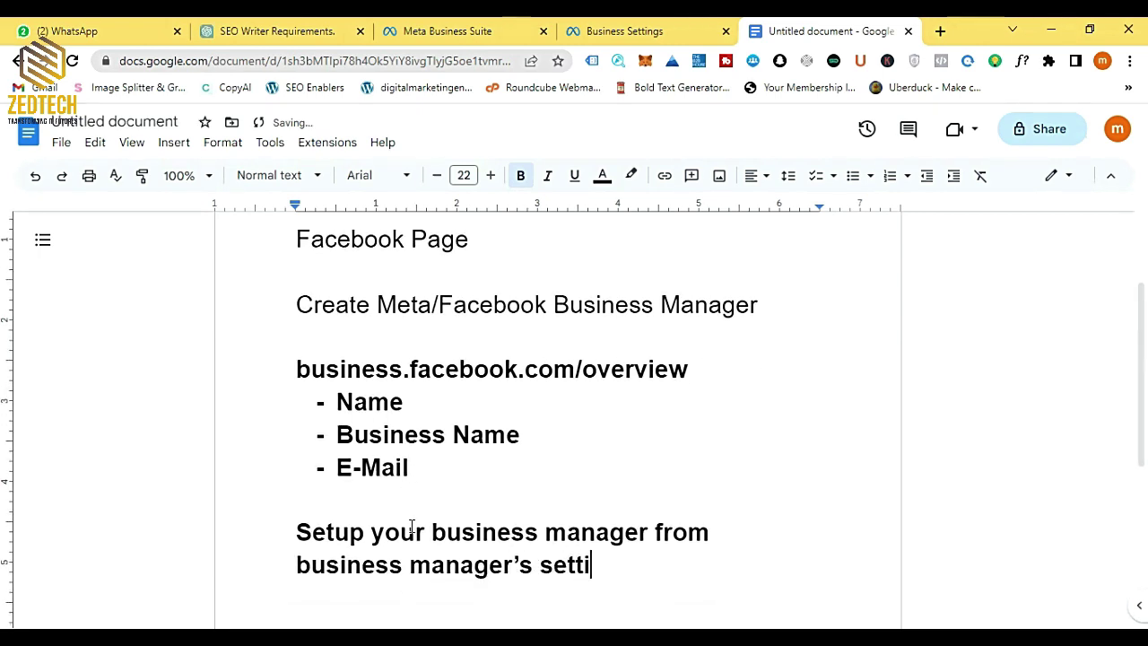
pyautogui.press('Return')
pyautogui.press('Return')
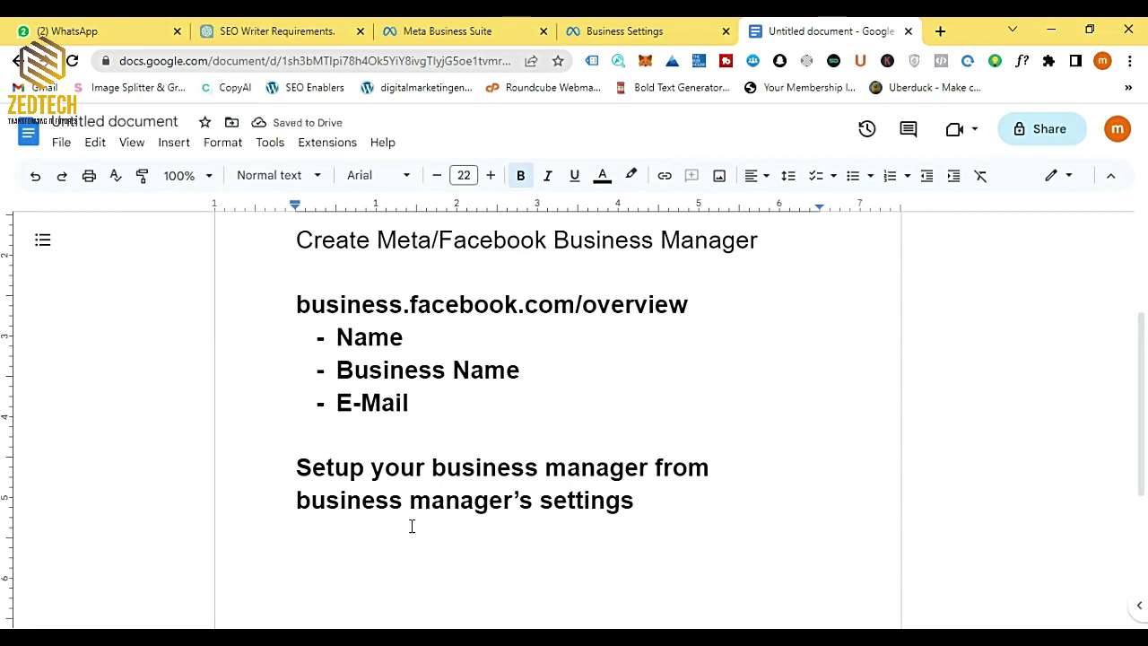
# Step: Write the line "Add Assets to your business manager account" below the business manager's settings line and start a new line
pyautogui.scroll(-3, 411, 525)
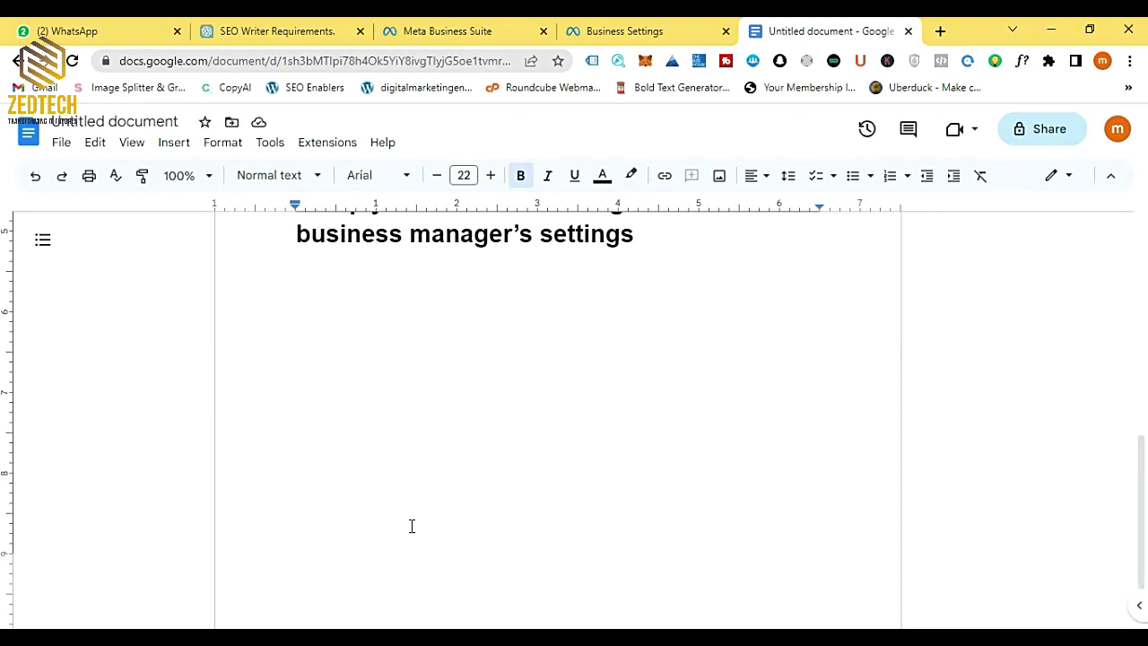
pyautogui.write('Add Assets to your business manager account')
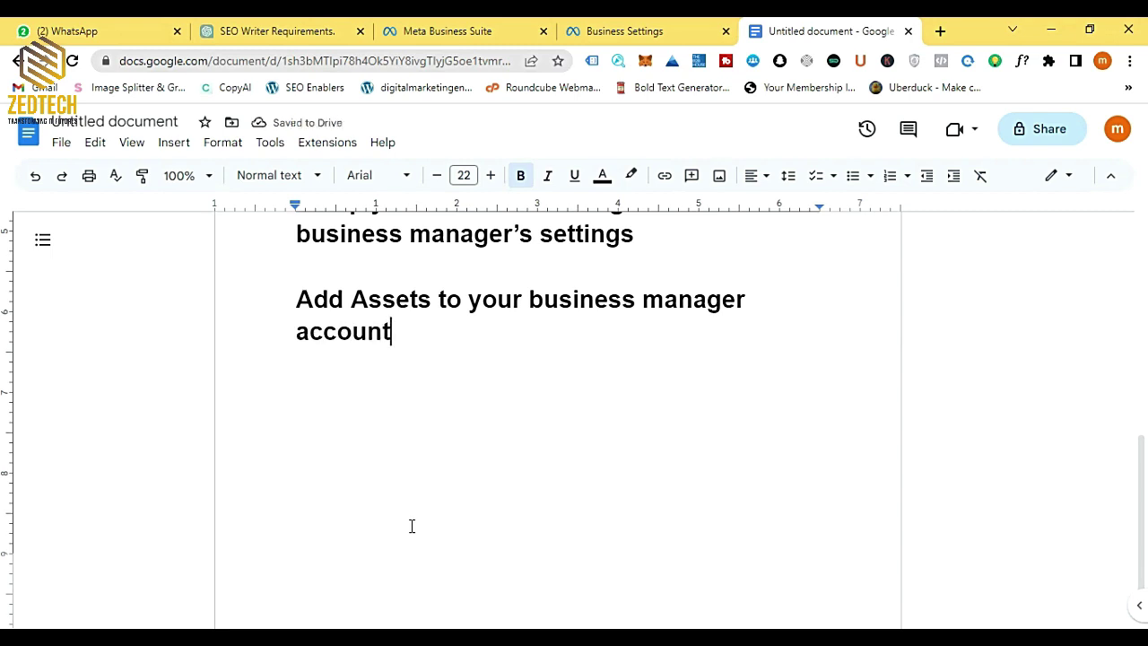
pyautogui.press('Return')
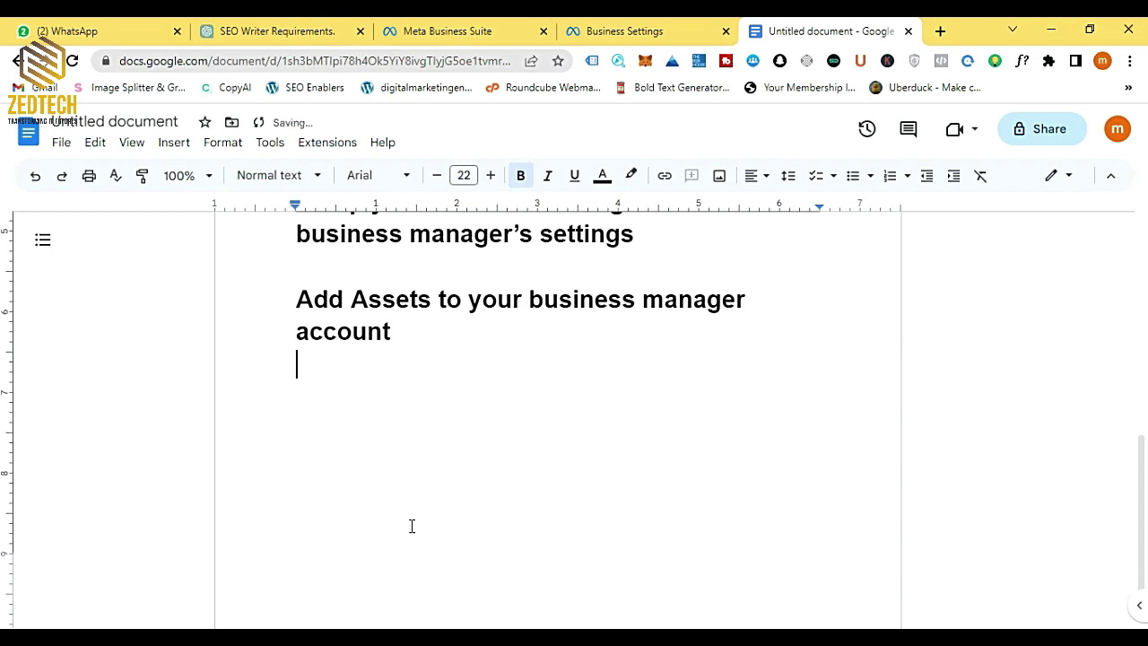
# Step: Add the question "What are Assets?" after an empty line, correcting the spelling and capitalisation of "Assets"
pyautogui.write('What ar')
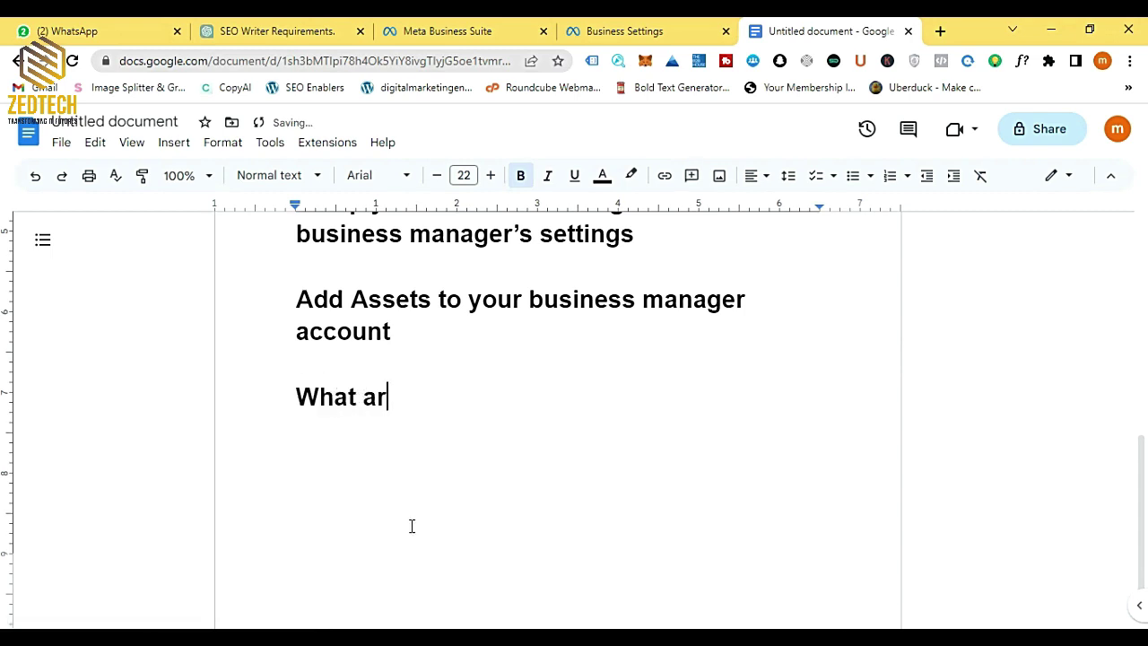
pyautogui.write('e asstes')
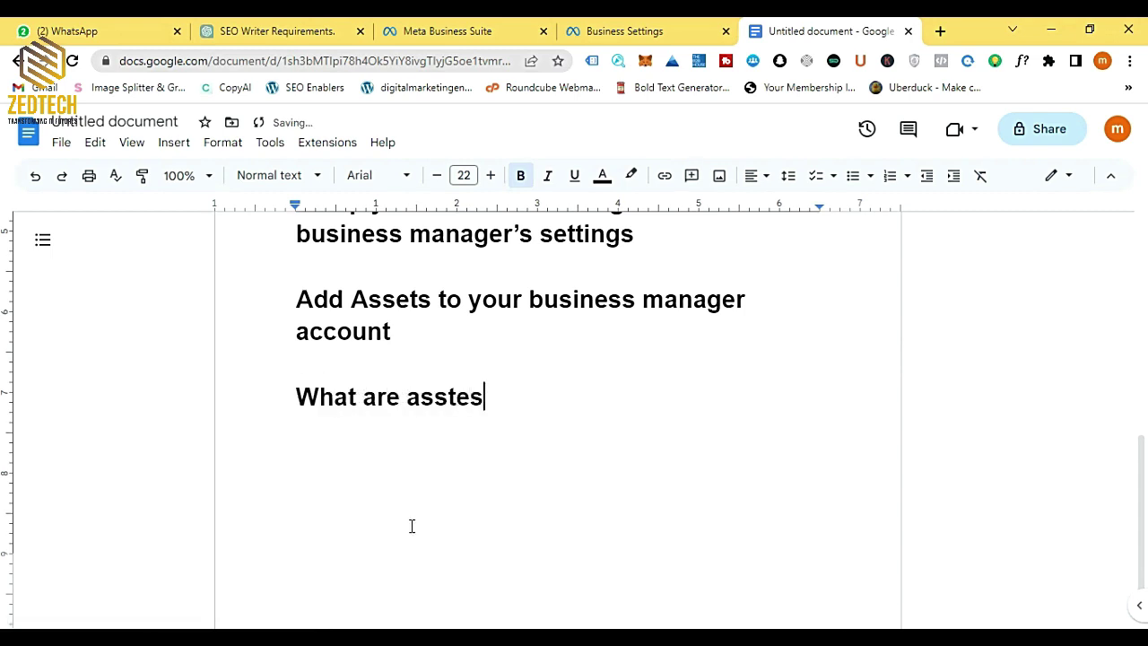
pyautogui.press('Left')
pyautogui.press('Left')
pyautogui.press('Left')
pyautogui.press('Left')
pyautogui.press('Left')
pyautogui.press('BackSpace')
pyautogui.write('S')
pyautogui.press('BackSpace')
pyautogui.write('A')
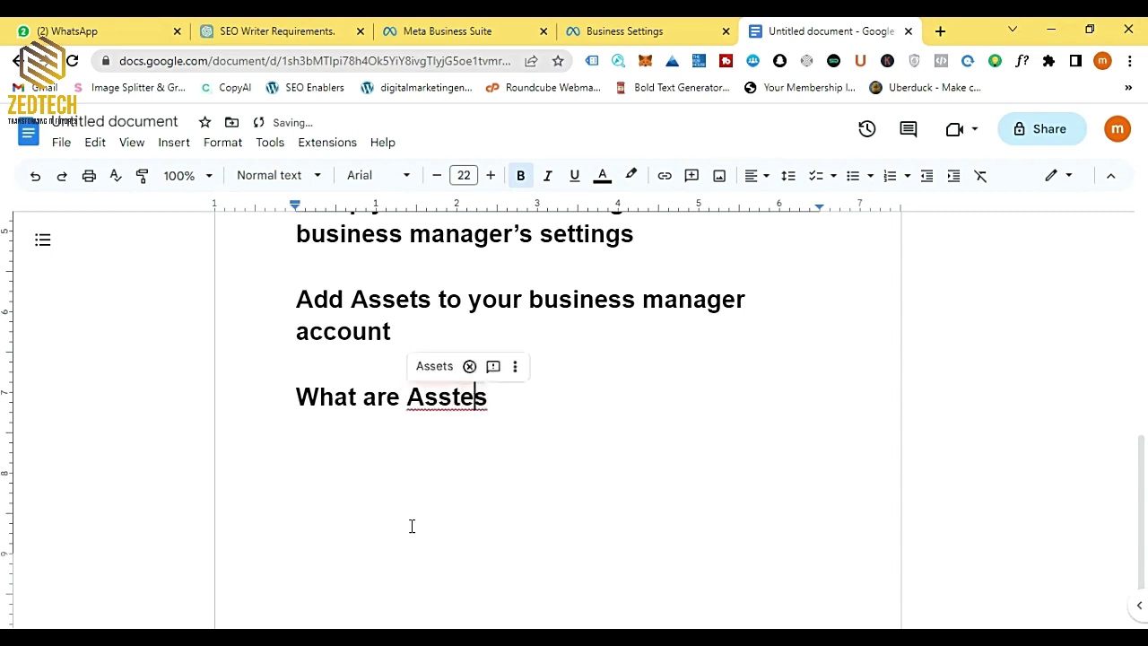
pyautogui.click(439, 366)
pyautogui.write('?')
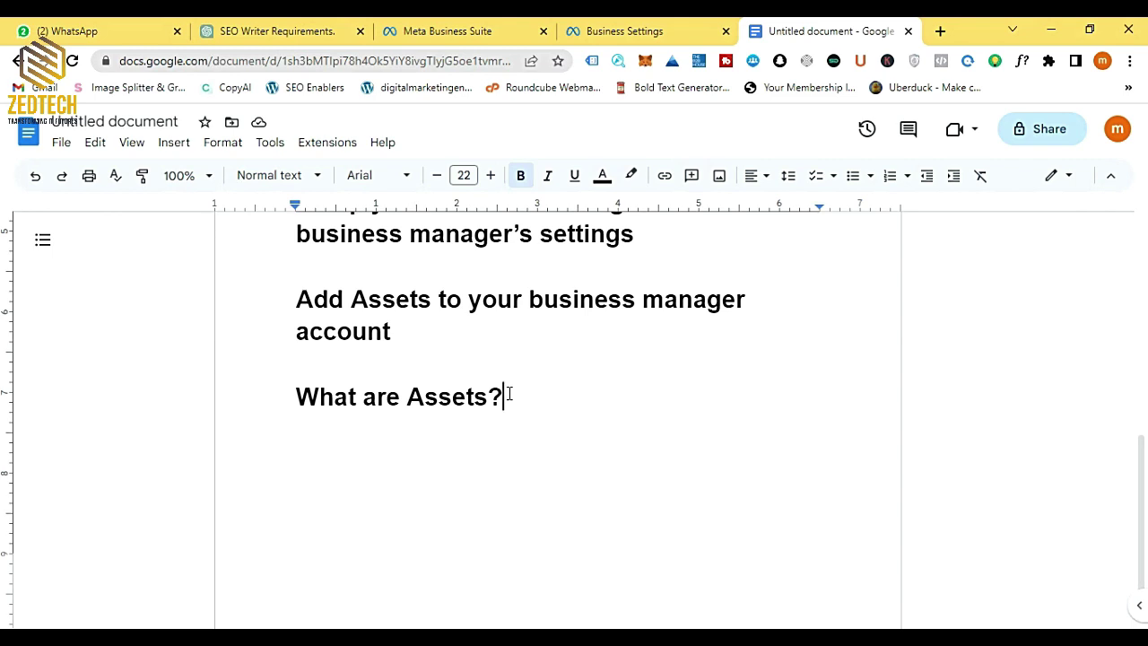
# Step: Start a dashed list under "What are Assets?" with the items "Facebook Page" and "Ad Account"
pyautogui.press('Return')
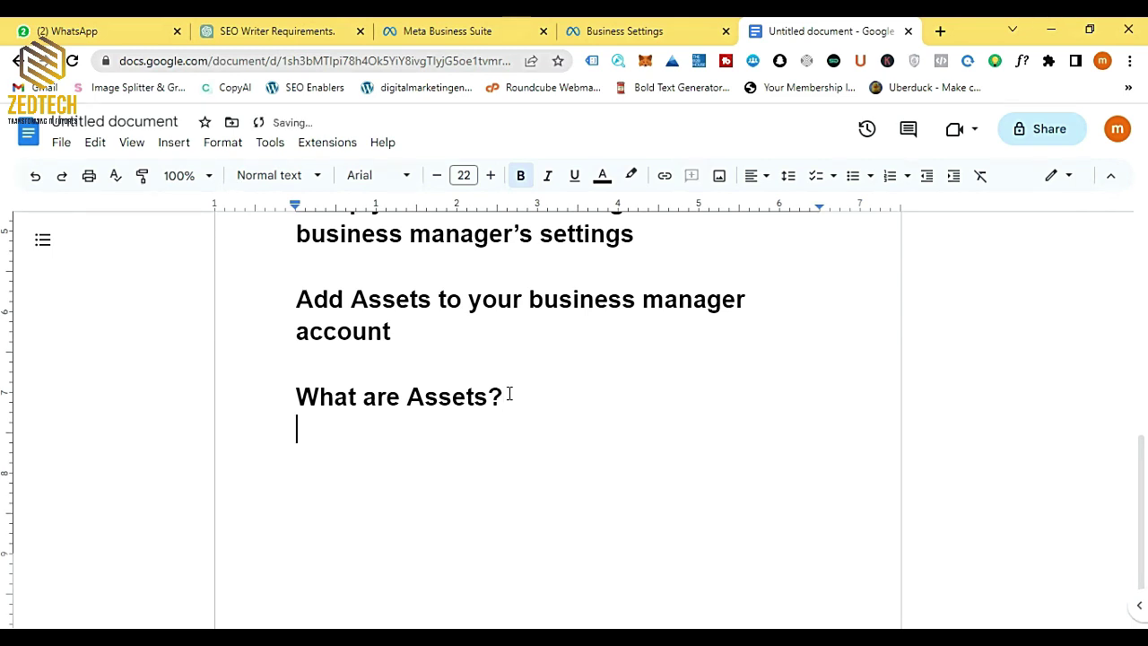
pyautogui.write('- ')
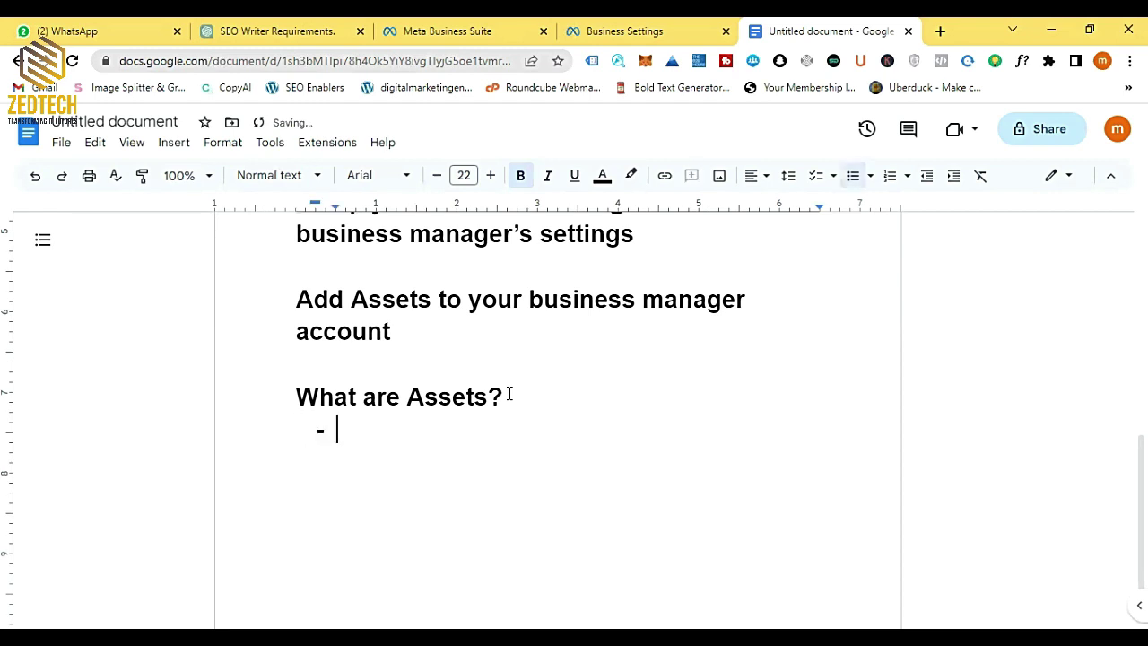
pyautogui.write('Fac')
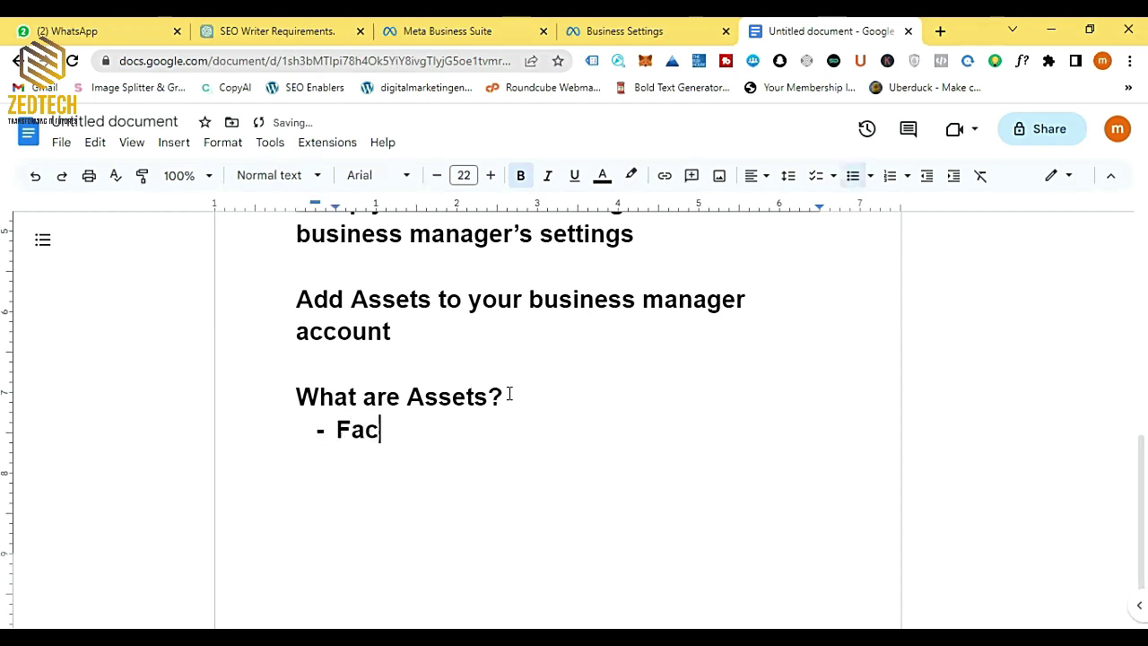
pyautogui.write('ebook ')
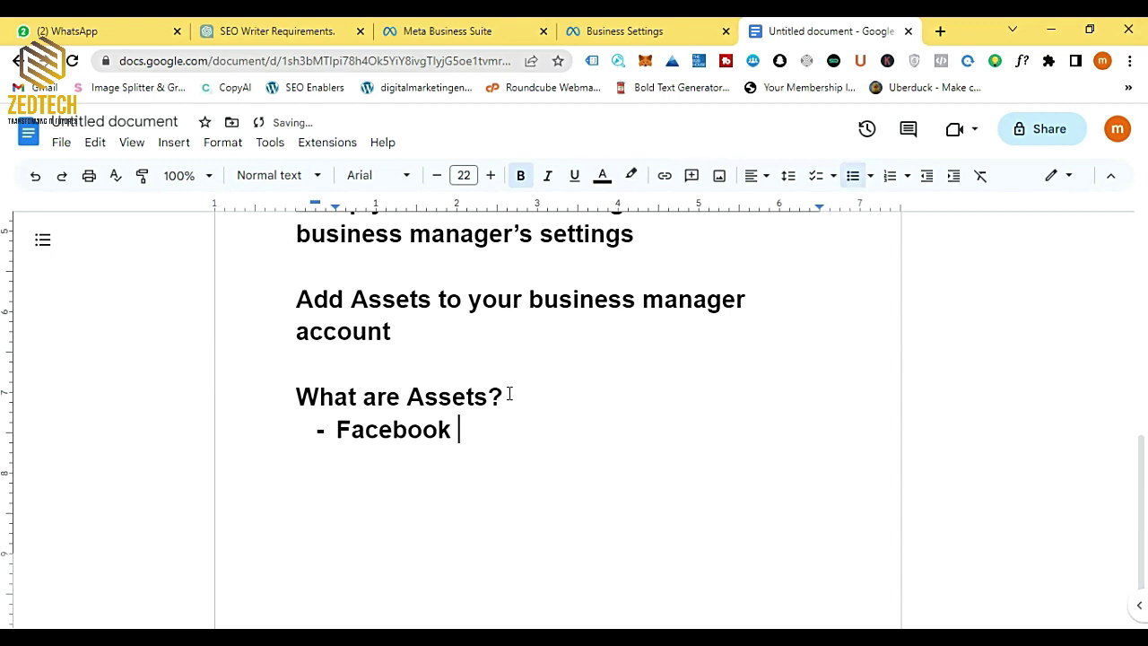
pyautogui.write('Page')
pyautogui.press('Return')
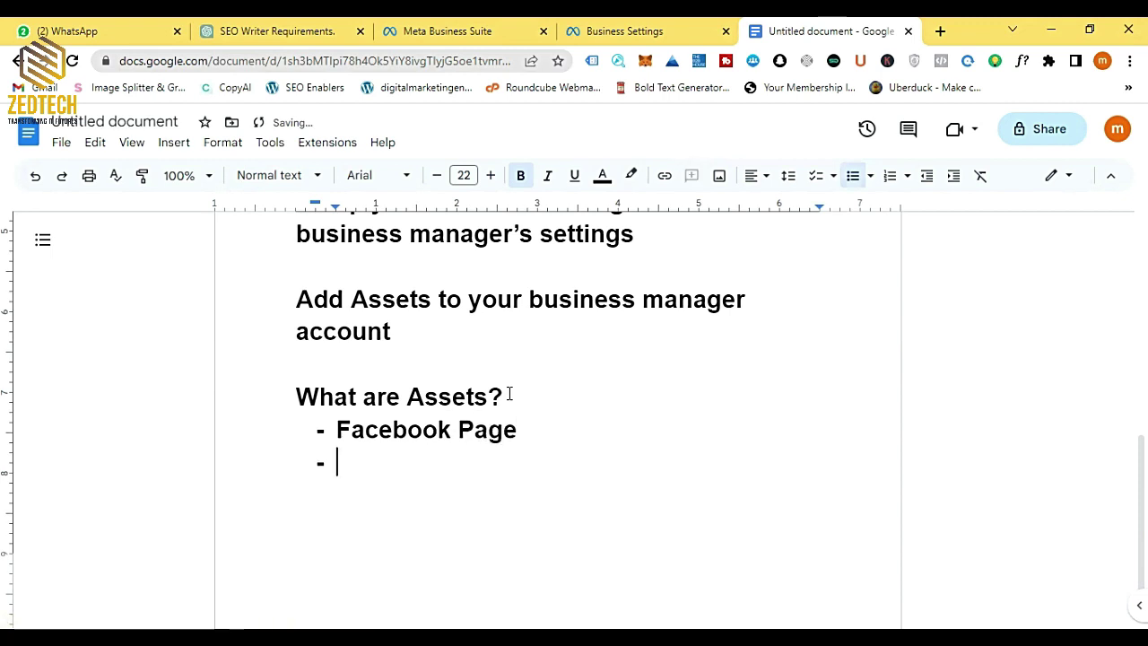
pyautogui.write('Ad Accpo')
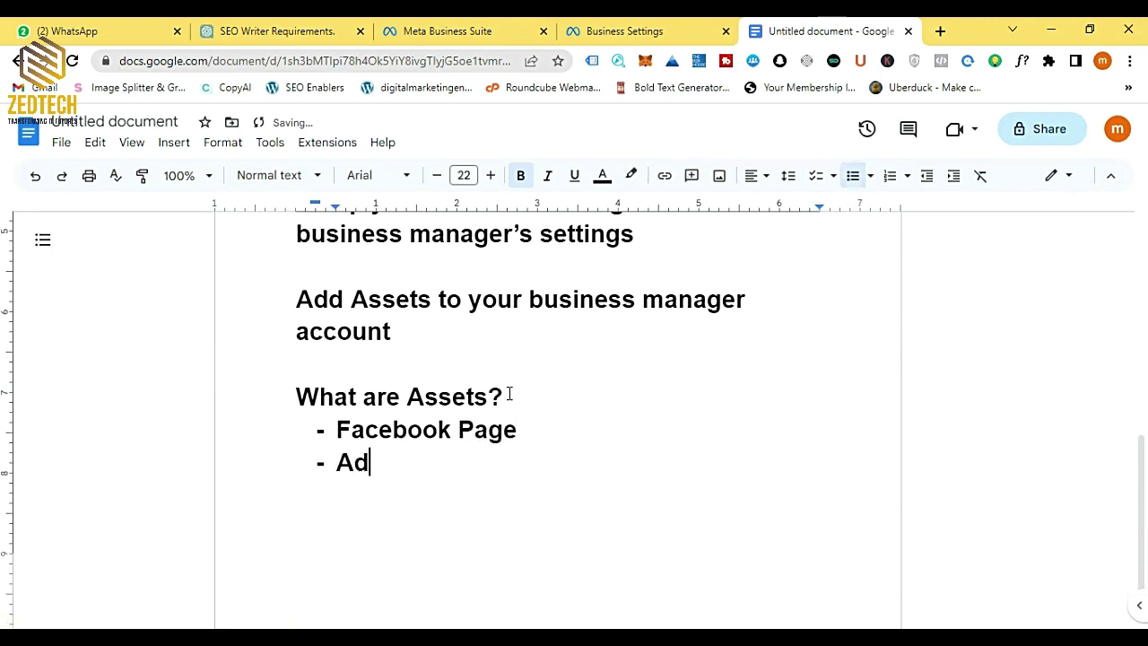
pyautogui.press('BackSpace')
pyautogui.press('BackSpace')
pyautogui.write('ount')
pyautogui.press('Return')
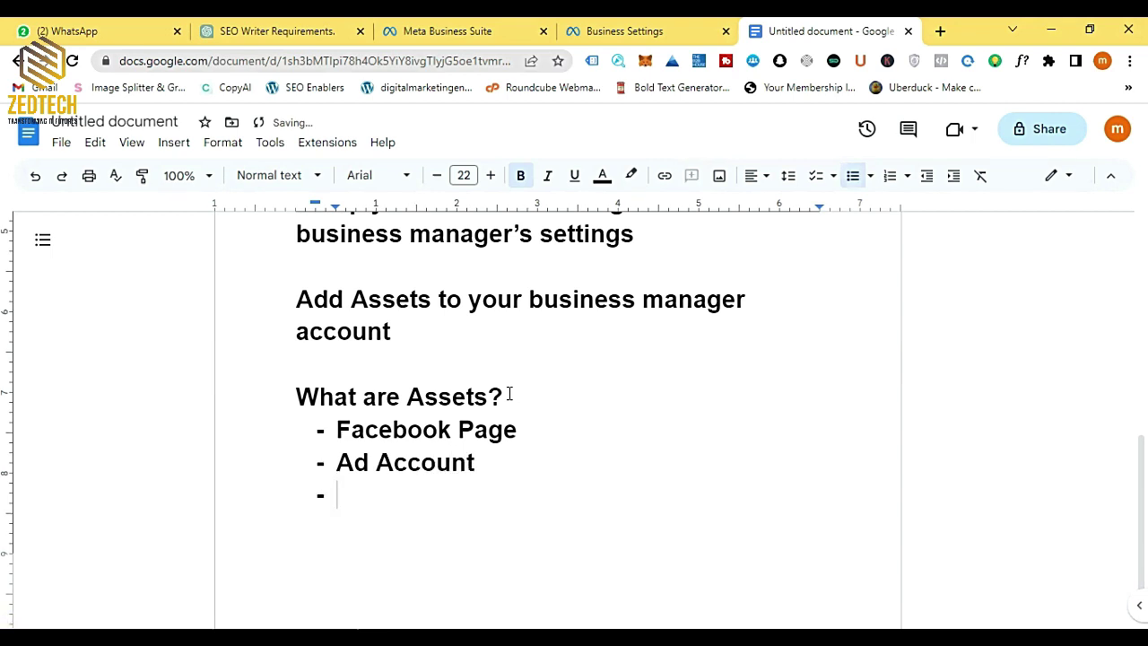
# Step: Add the items "Instagram Account" and "Facebook Pixel" to the dashed assets list
pyautogui.write('IUn')
pyautogui.press('BackSpace')
pyautogui.press('BackSpace')
pyautogui.write('nstagram Account')
pyautogui.press('Return')
pyautogui.write('Facebook Poxe')
pyautogui.press('BackSpace')
pyautogui.press('BackSpace')
pyautogui.press('BackSpace')
pyautogui.write('ixel')
pyautogui.press('Return')
# Step: Add "Business WhatsApp Account" as the last item of the dashed assets list
pyautogui.write('WhatsApp Account')
pyautogui.press('Home')
pyautogui.write('Business')
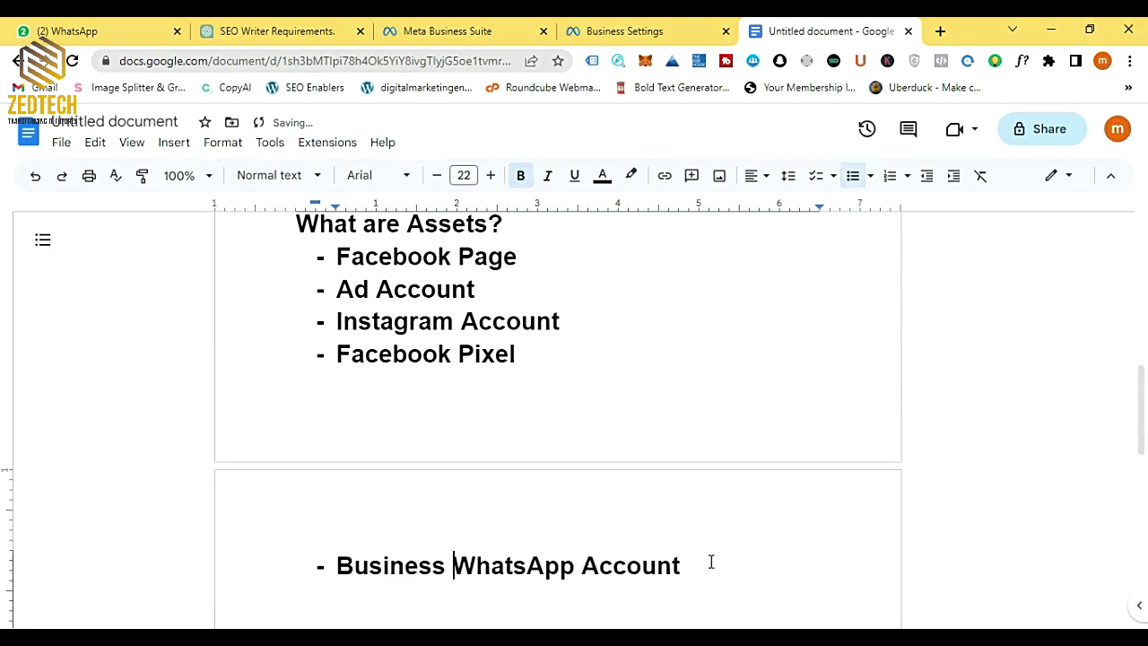
# Step: Reduce the font size of all five asset list items, from Facebook Page through Business WhatsApp Account, to 17
pyautogui.moveTo(691, 564); pyautogui.dragTo(331, 549)
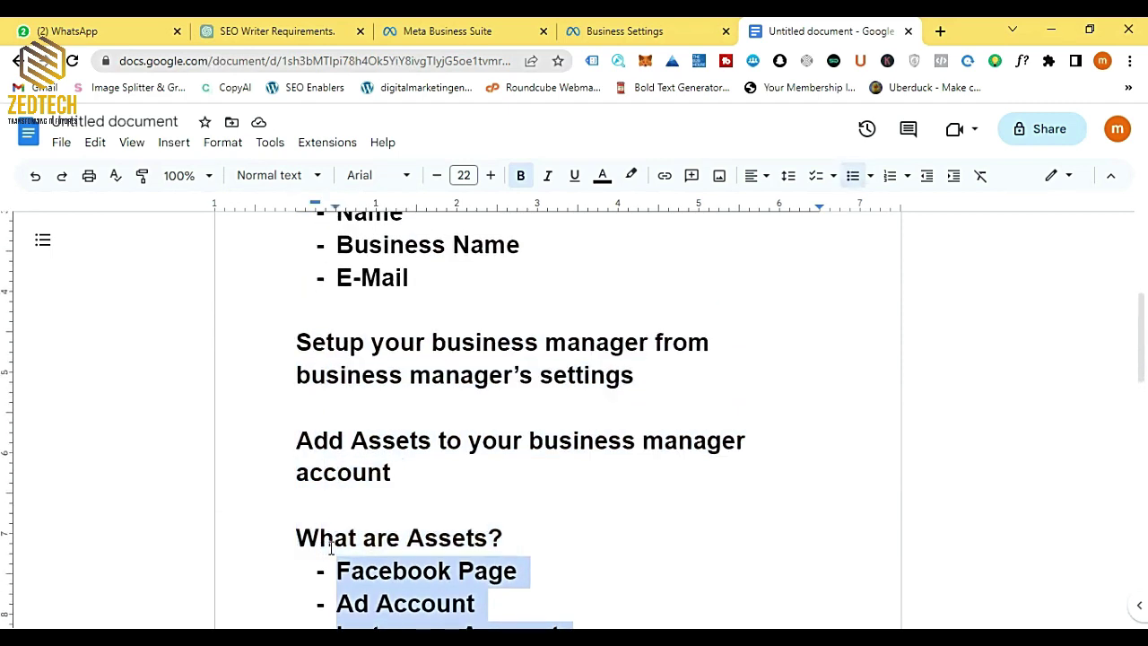
pyautogui.click(439, 179)
pyautogui.click(438, 177)
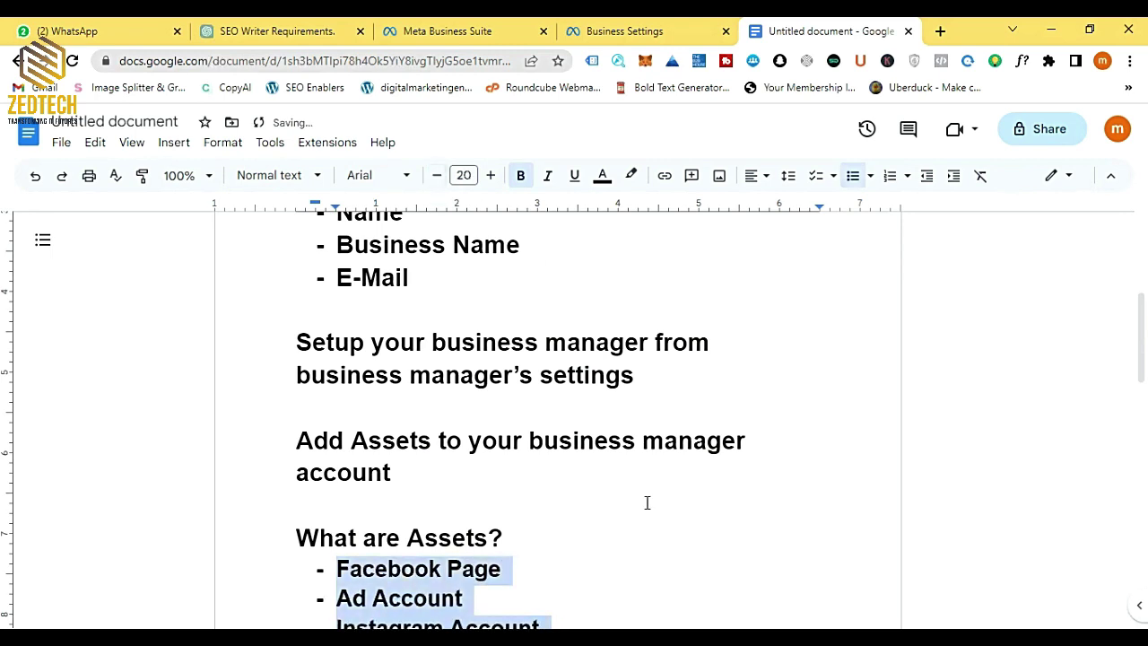
pyautogui.scroll(-3, 646, 503)
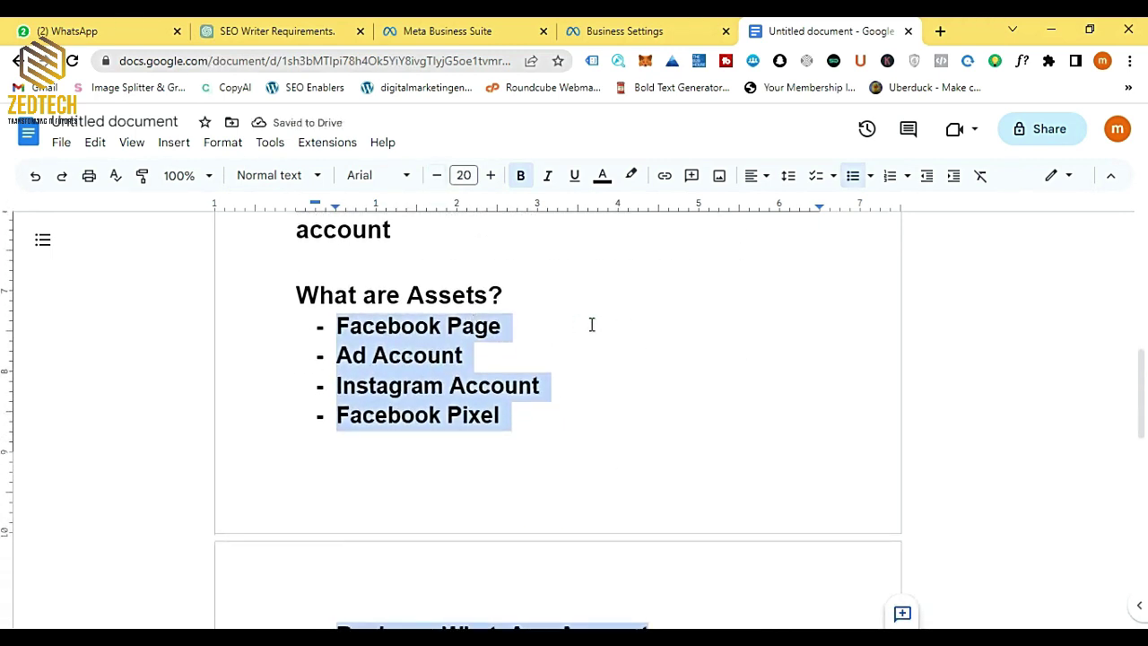
pyautogui.click(521, 418)
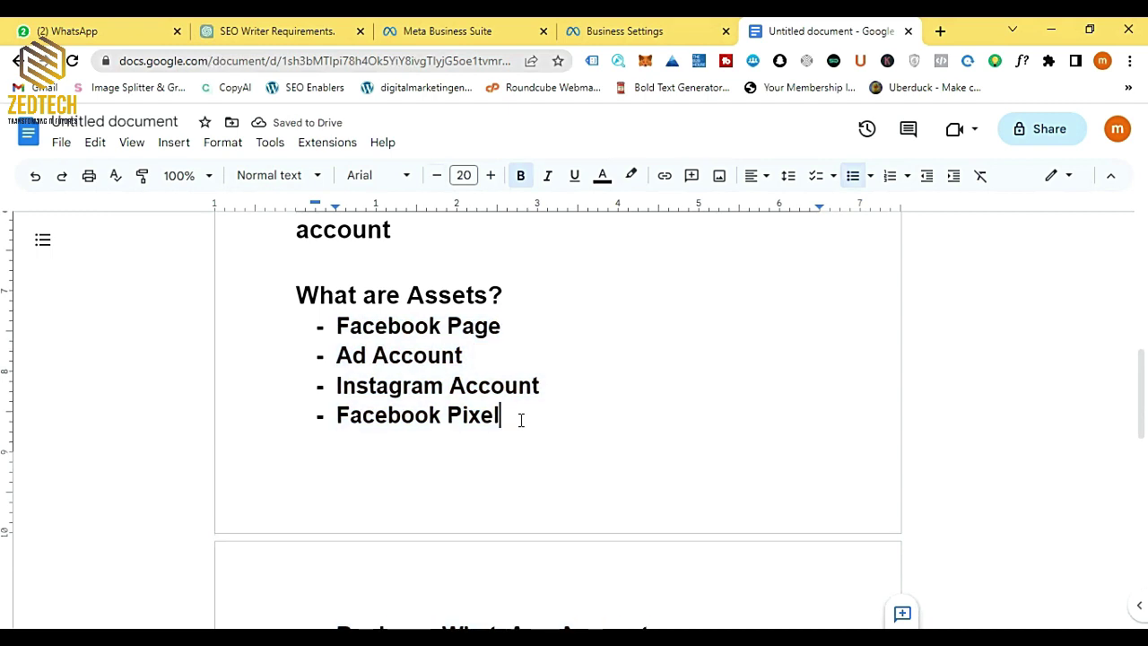
pyautogui.scroll(-1, 618, 477)
pyautogui.click(653, 525)
pyautogui.moveTo(528, 449); pyautogui.dragTo(490, 502)
pyautogui.moveTo(679, 537); pyautogui.dragTo(334, 218)
pyautogui.click(616, 476)
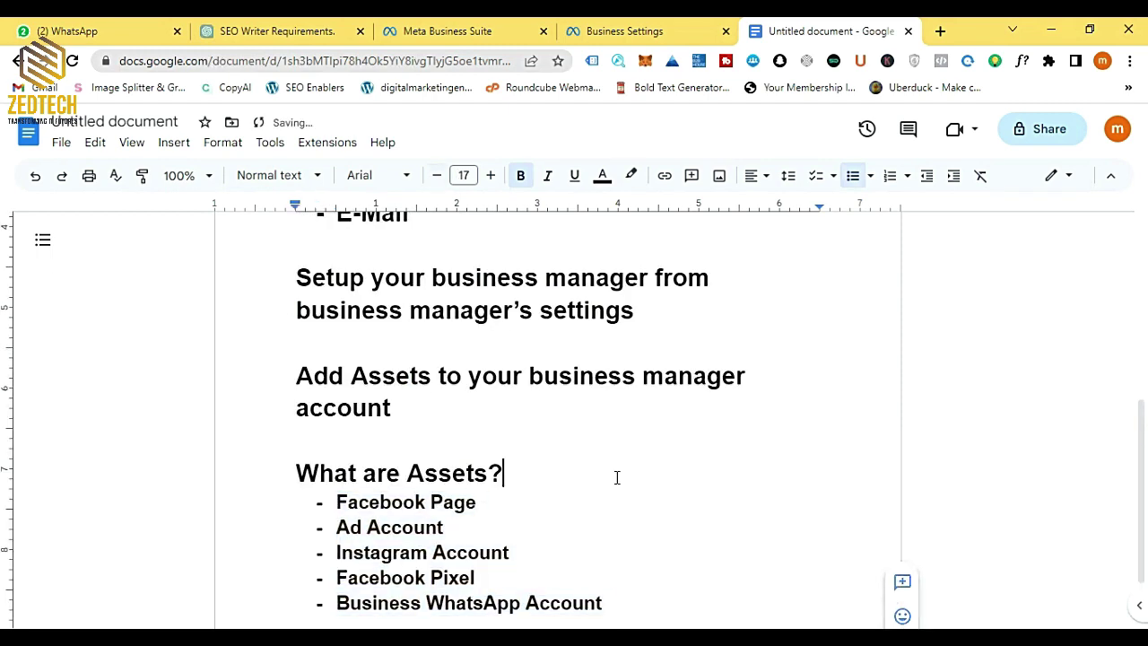
# Step: End the dashed list after the Business WhatsApp Account item and start a plain new line on the next page
pyautogui.scroll(-1, 615, 476)
pyautogui.click(621, 503)
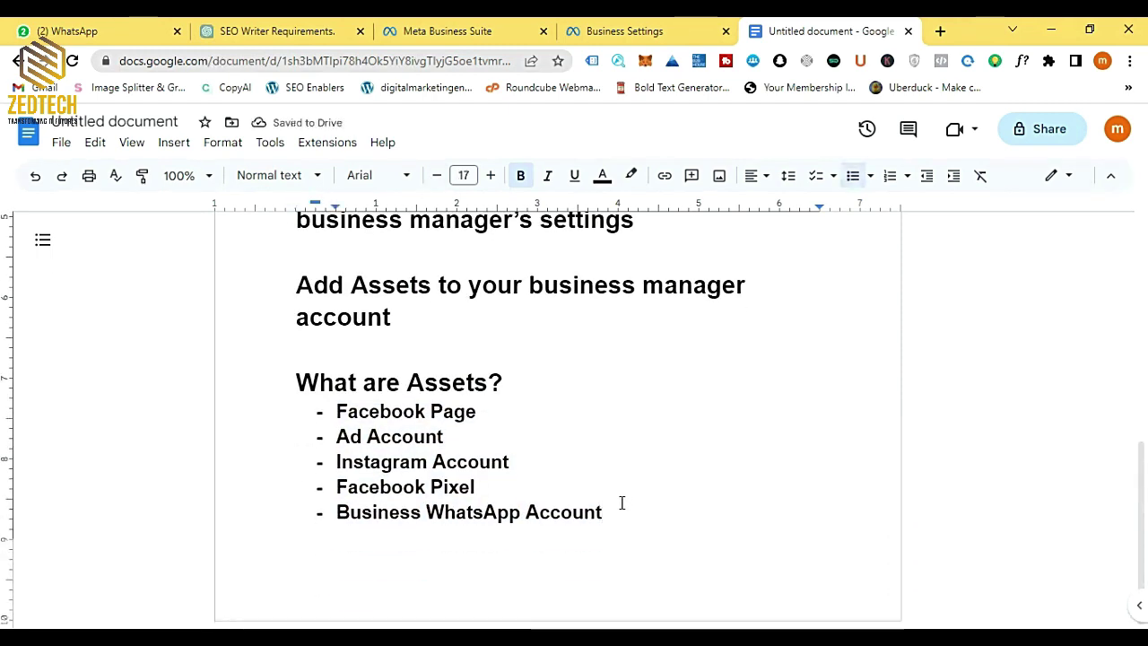
pyautogui.hotkey('ctrl', 'Return')
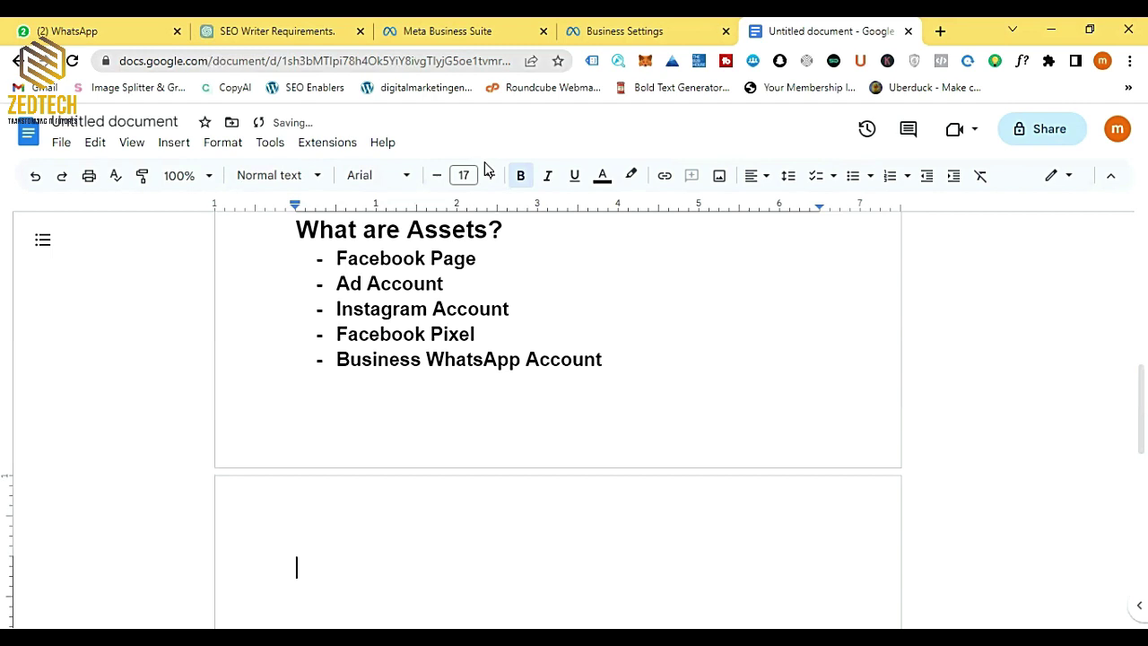
pyautogui.scroll(2, 432, 324)
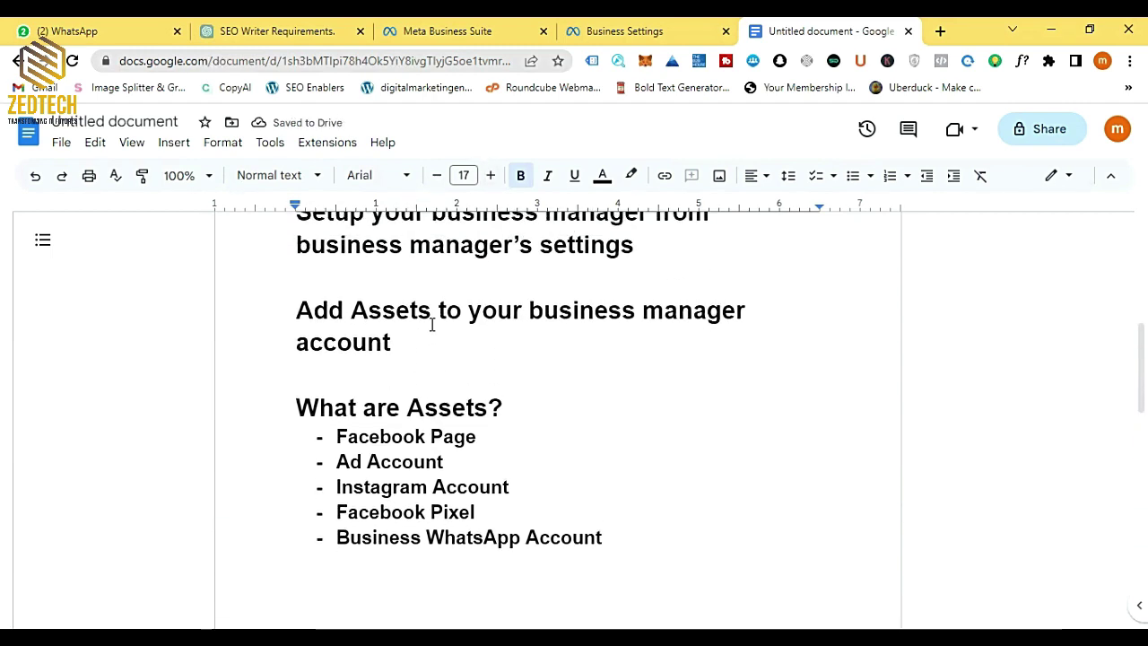
pyautogui.scroll(-1, 432, 324)
pyautogui.scroll(-1, 432, 324)
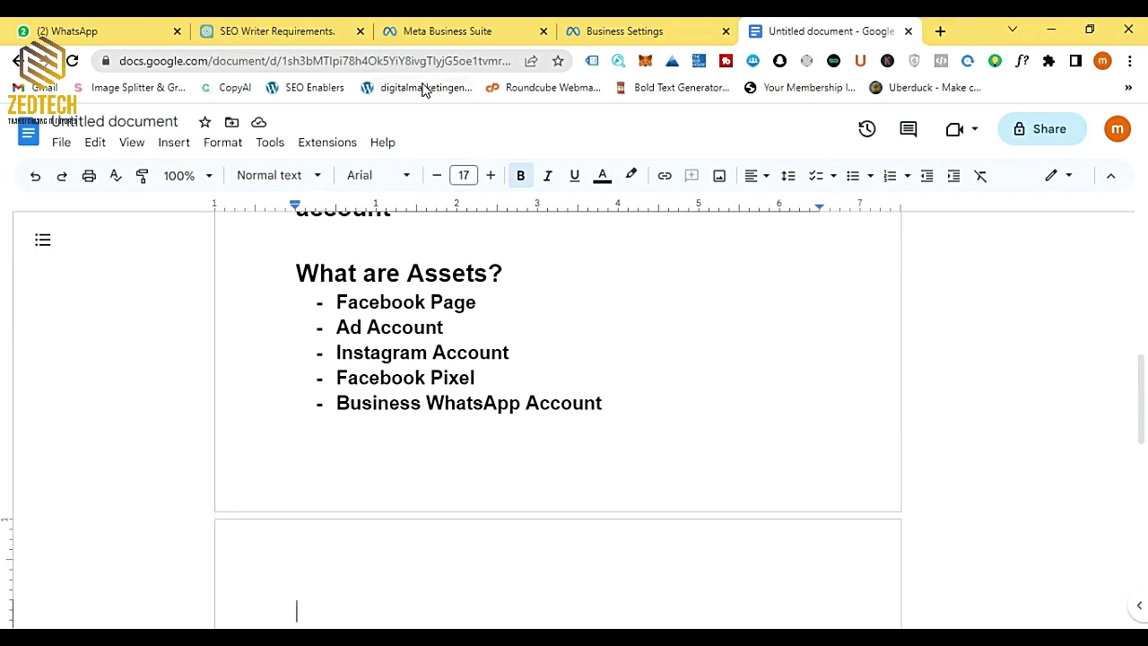
# Step: Switch to the Business Settings page in Meta Business Suite, enlarge it and examine the entries under Users and Accounts
pyautogui.click(658, 27)
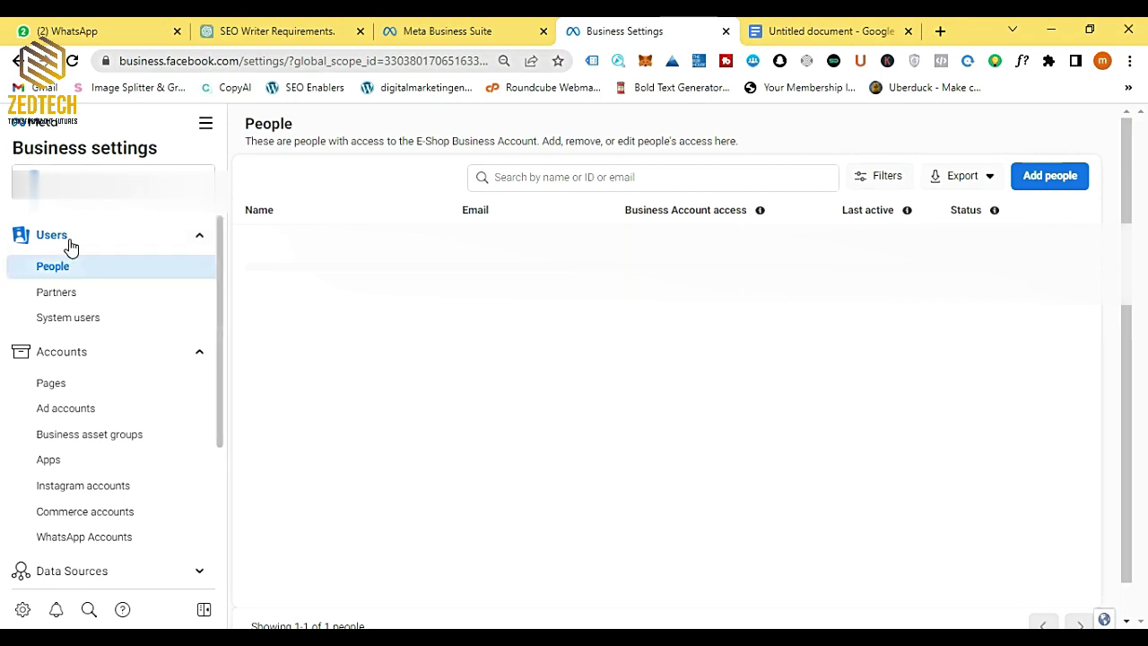
pyautogui.hotkey('ctrl', '+')
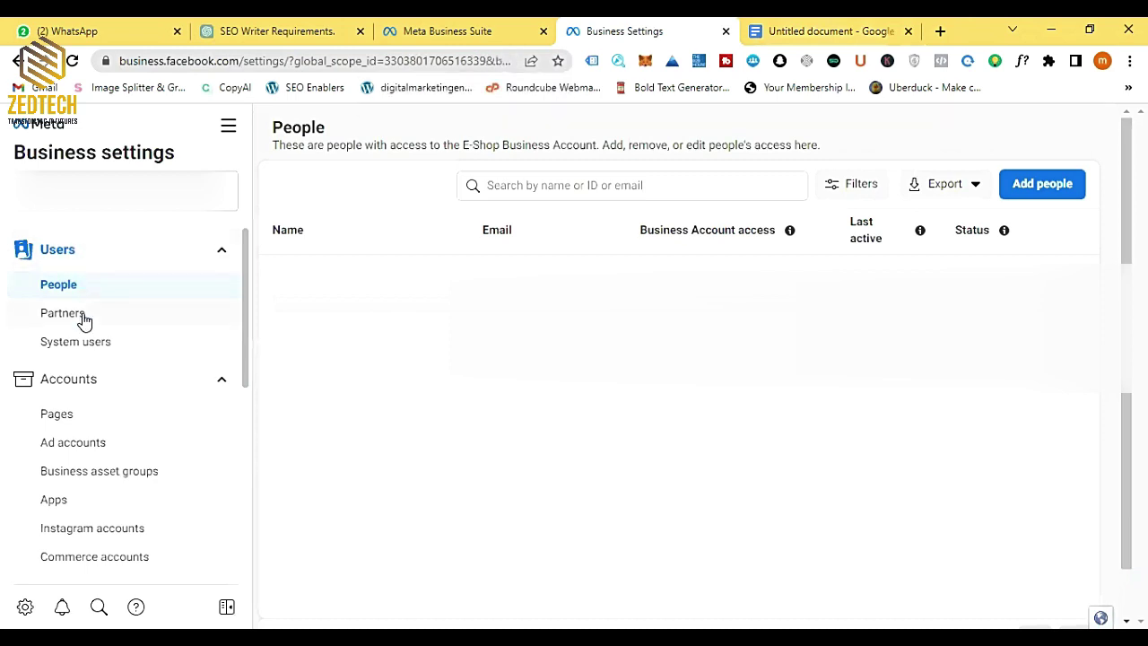
pyautogui.scroll(-2, 85, 321)
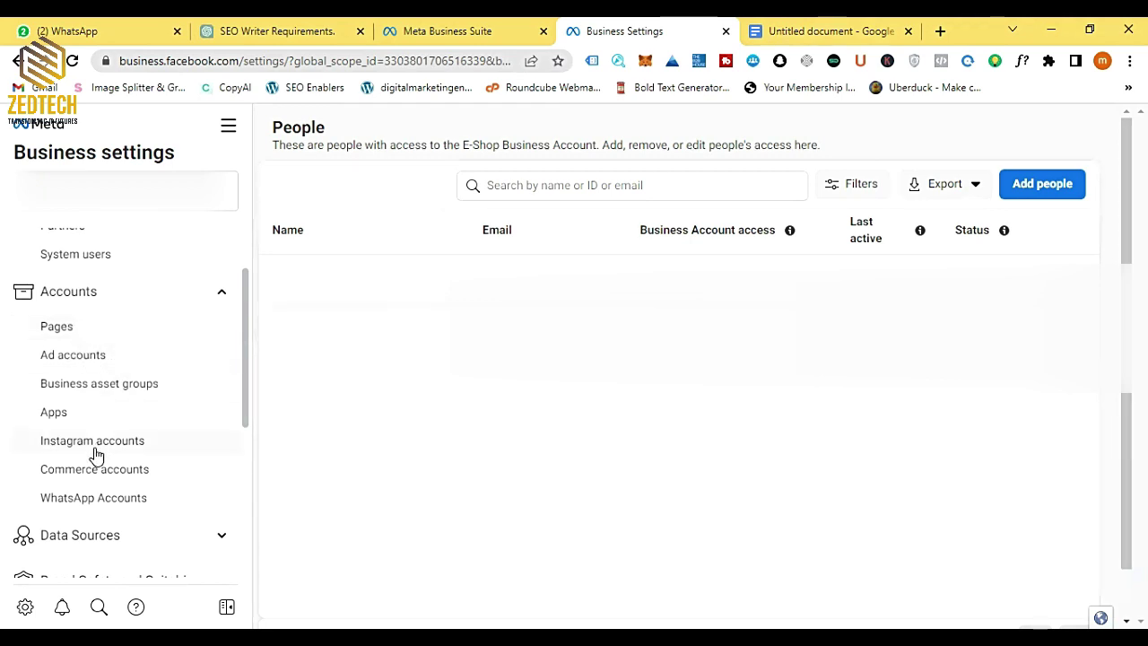
# Step: Open the Pages settings under Accounts and read the notice about the business's Pages
pyautogui.click(94, 333)
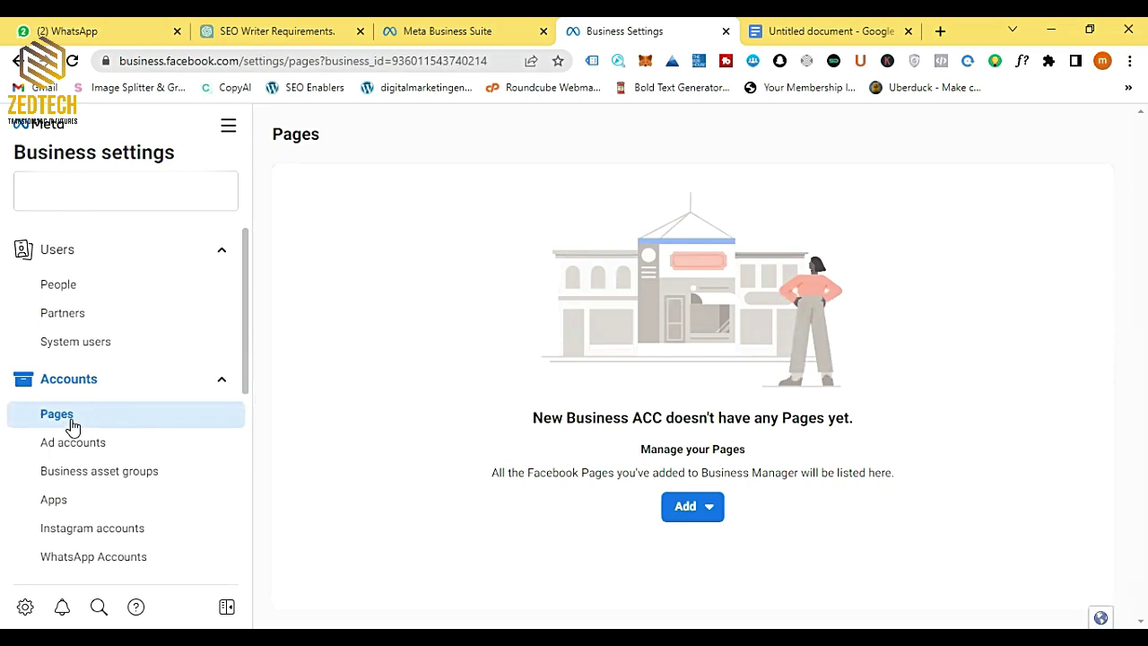
pyautogui.moveTo(772, 418); pyautogui.dragTo(867, 441)
pyautogui.click(532, 422)
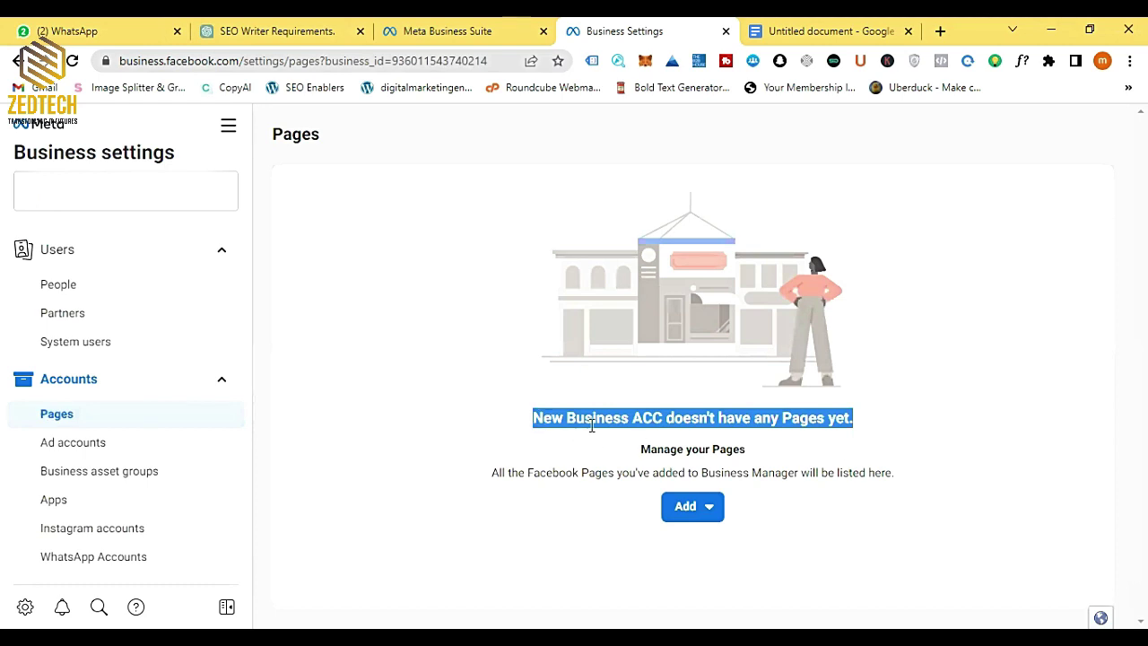
pyautogui.click(668, 422)
pyautogui.moveTo(669, 418); pyautogui.dragTo(868, 425)
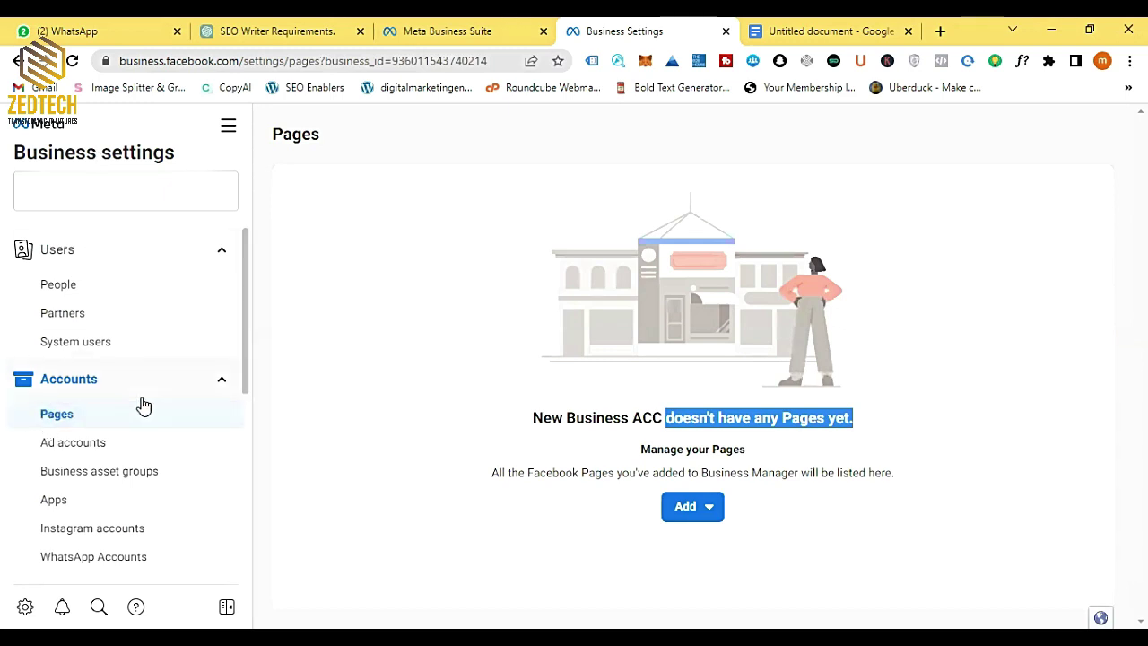
pyautogui.click(830, 532)
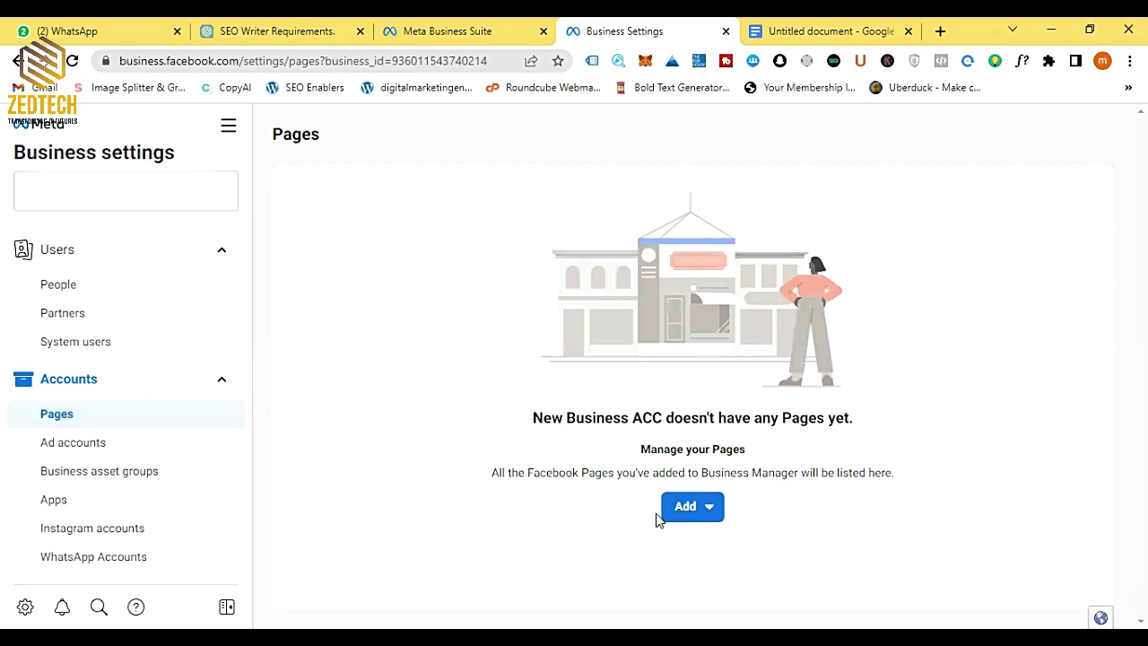
# Step: Examine the available options for adding a Page, from Add a Page and Request access to a Page through Create a new Page
pyautogui.click(703, 518)
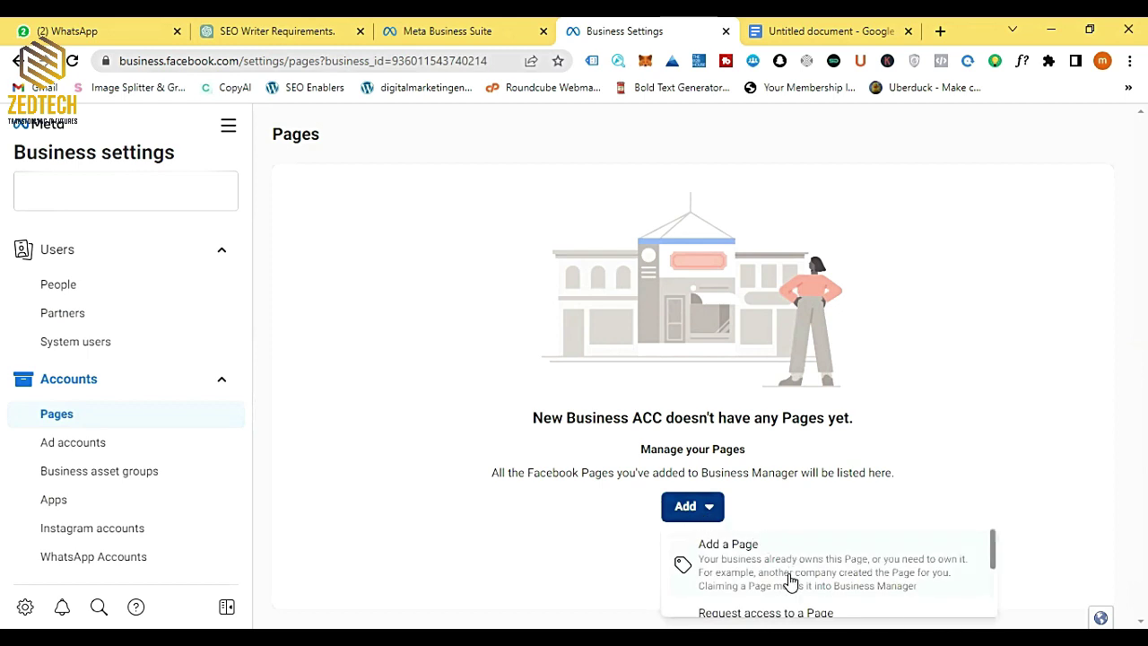
pyautogui.scroll(-1, 789, 559)
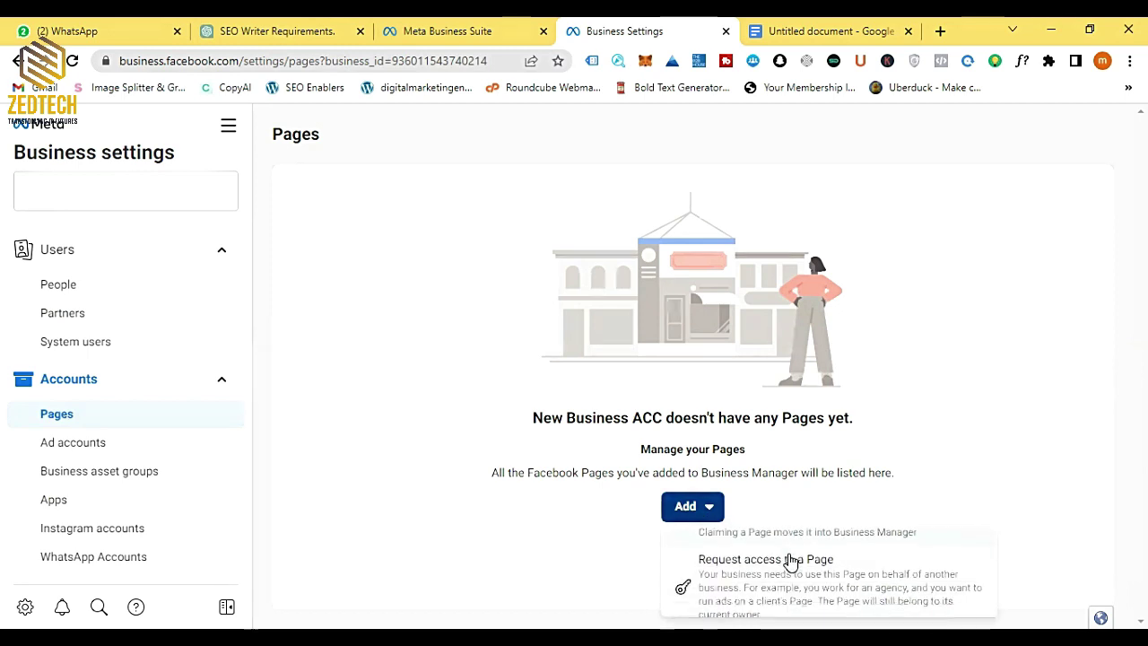
pyautogui.scroll(-1, 789, 559)
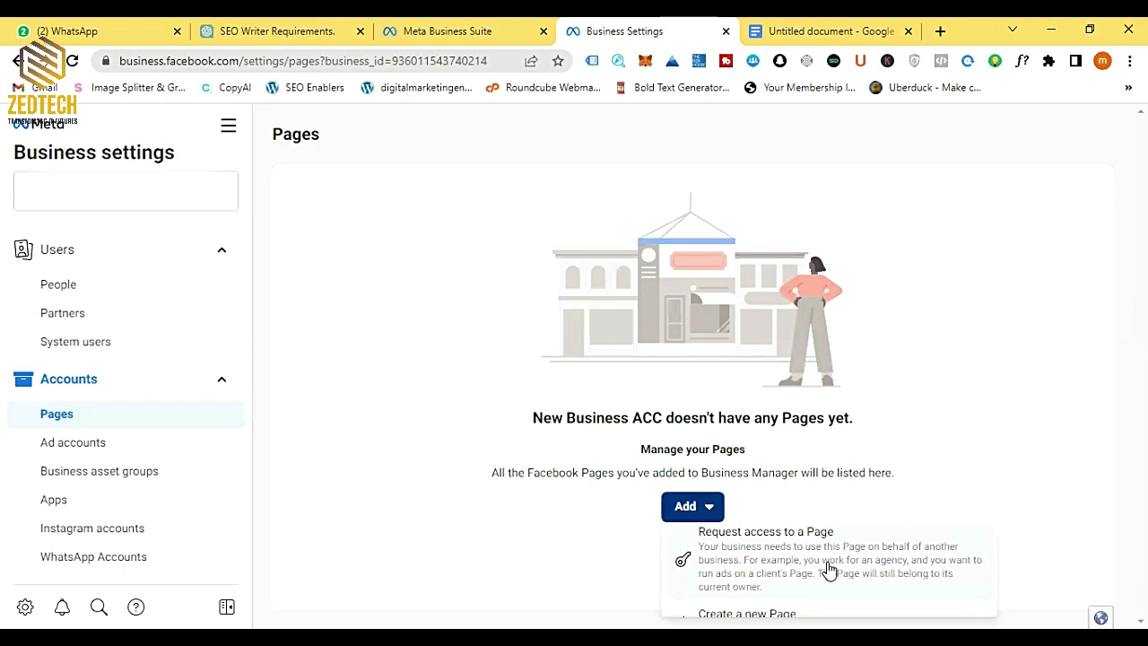
pyautogui.scroll(-1, 830, 570)
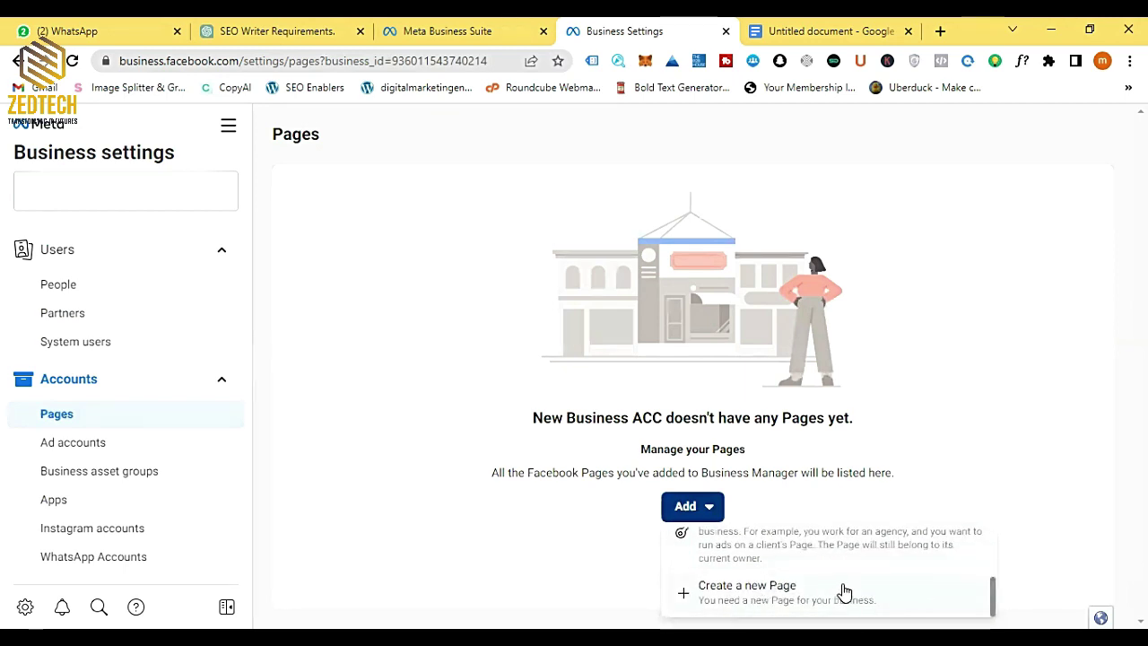
pyautogui.scroll(3, 843, 592)
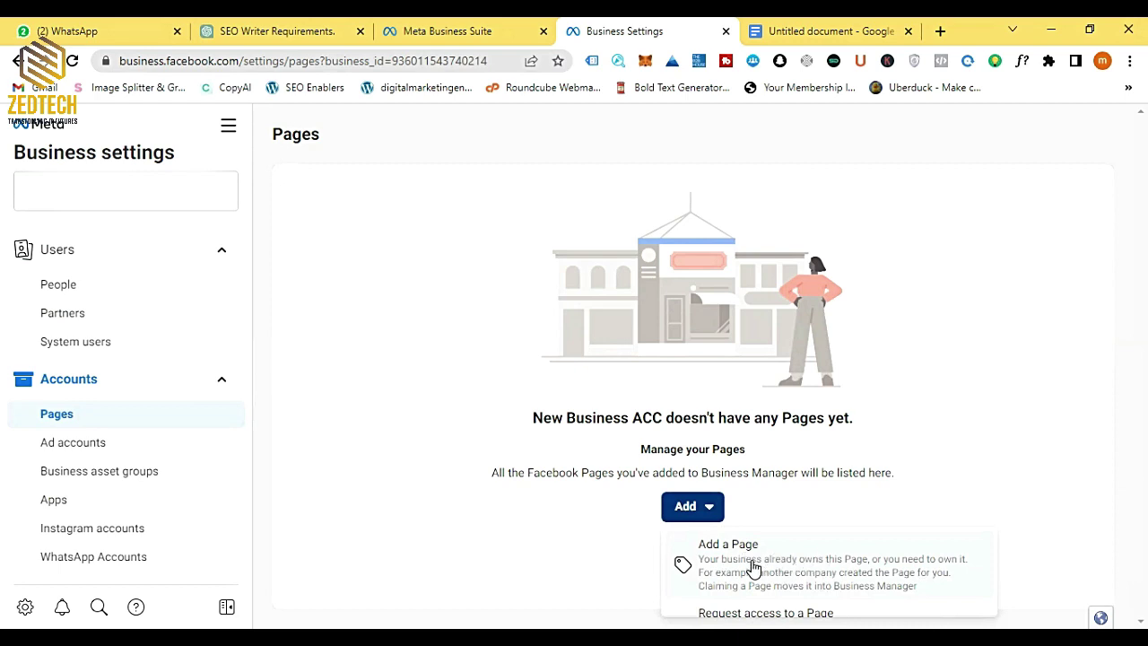
pyautogui.scroll(-1, 754, 567)
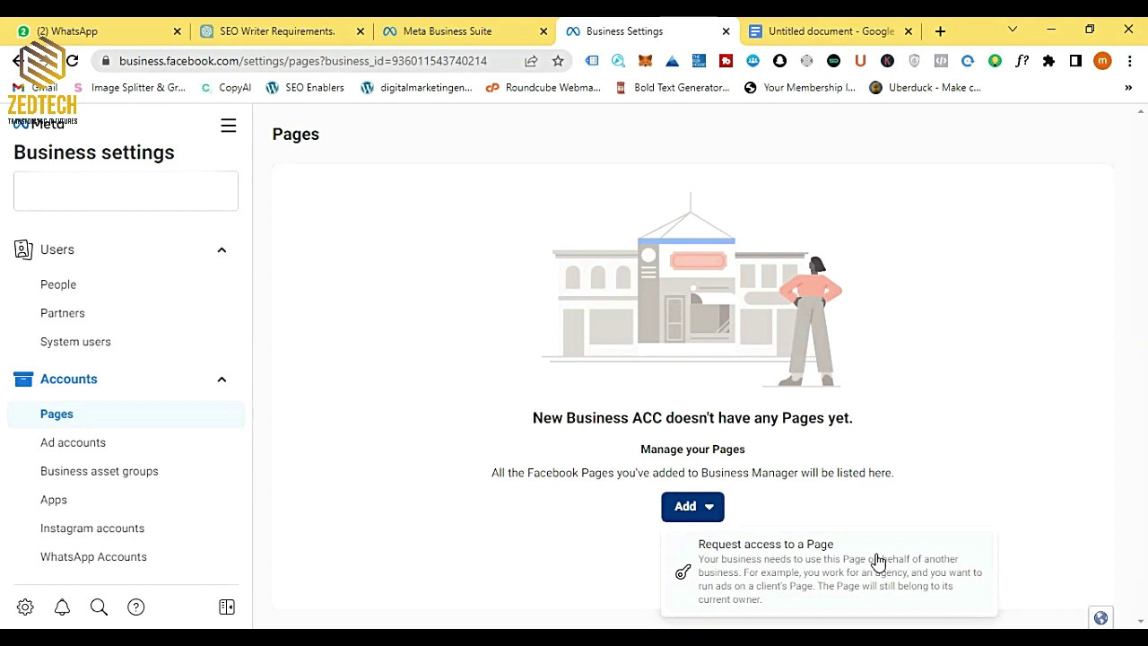
pyautogui.scroll(-1, 874, 560)
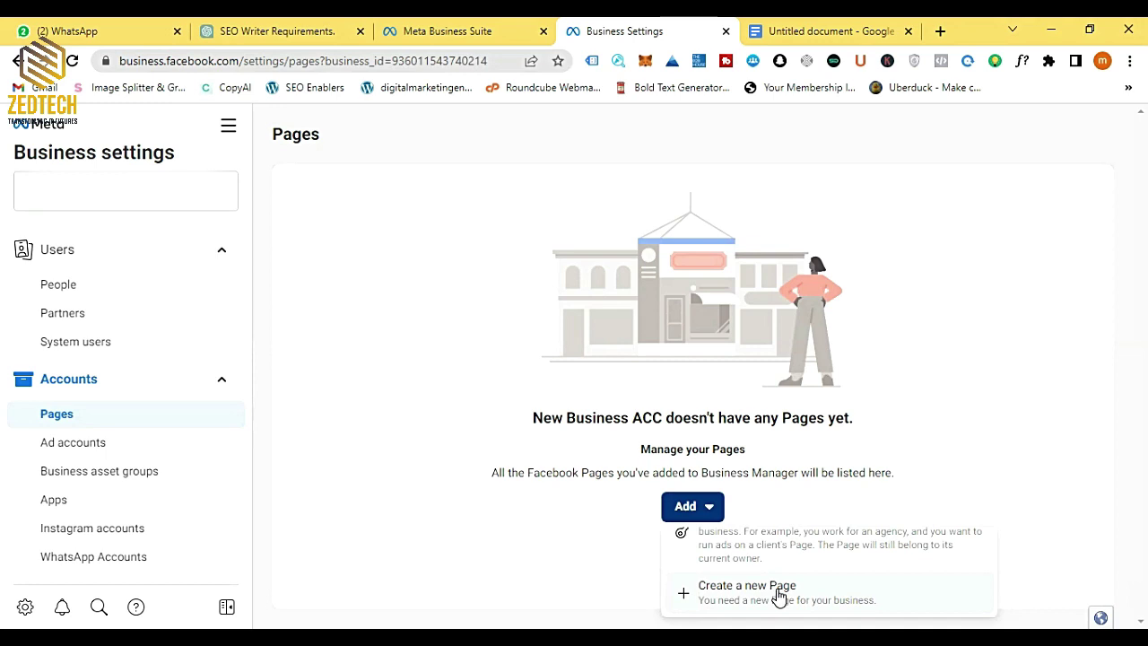
pyautogui.scroll(3, 793, 594)
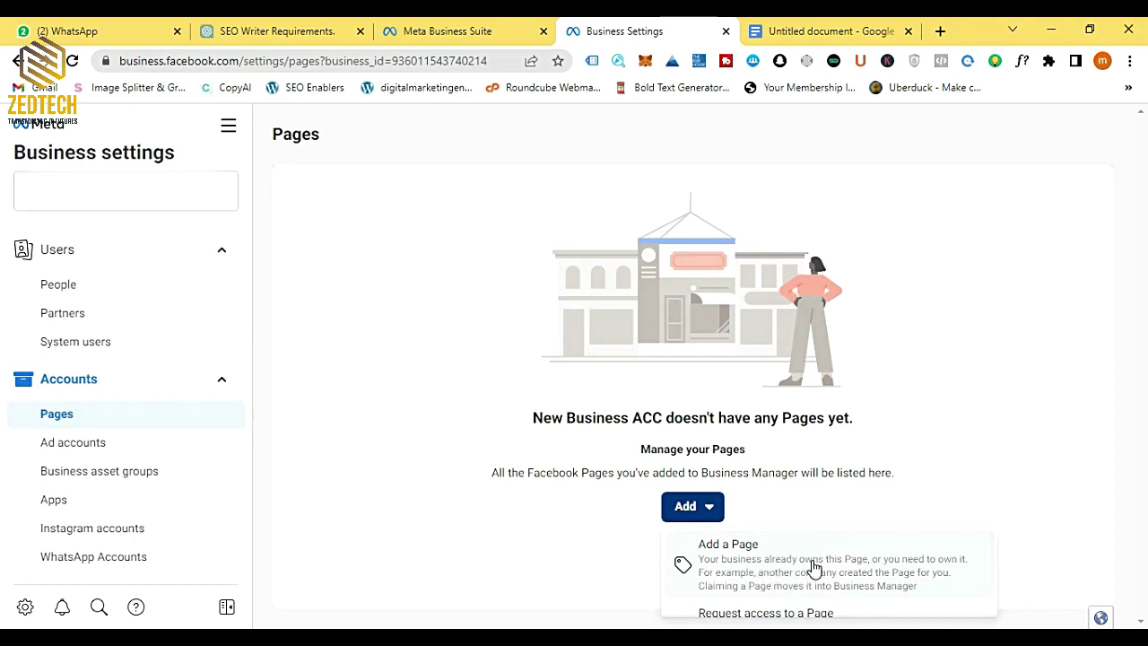
# Step: Try the Add a Page option by searching for "E-Services" and selecting a matching Page, and close the dialog without adding it
pyautogui.click(790, 573)
pyautogui.click(479, 349)
pyautogui.write('E-Ser')
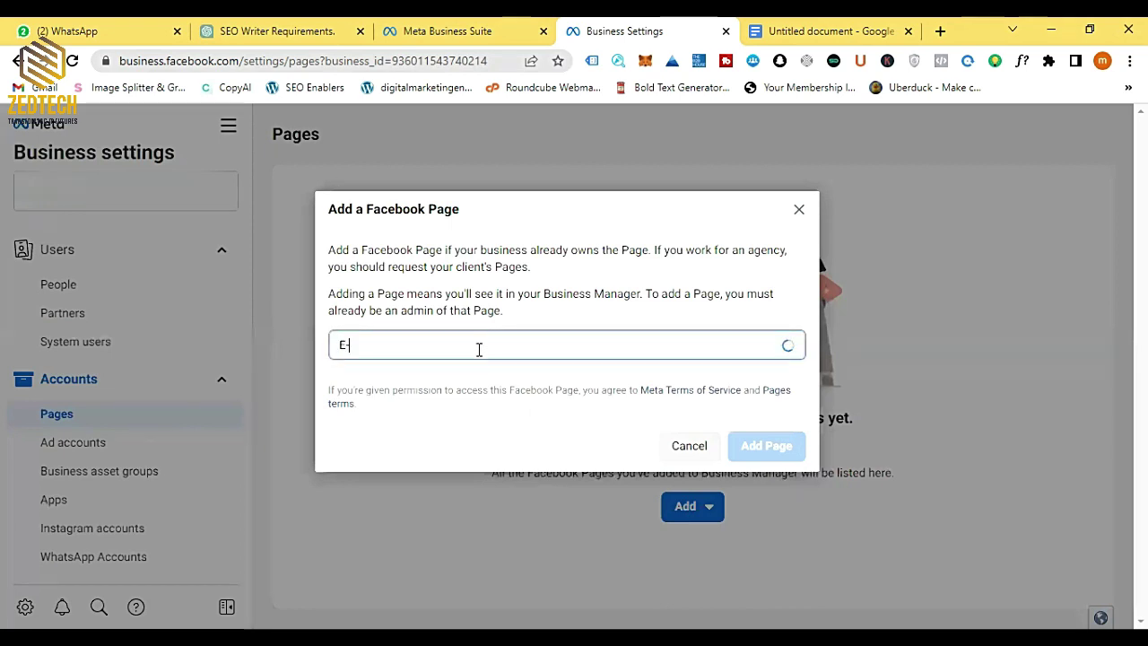
pyautogui.write('vices')
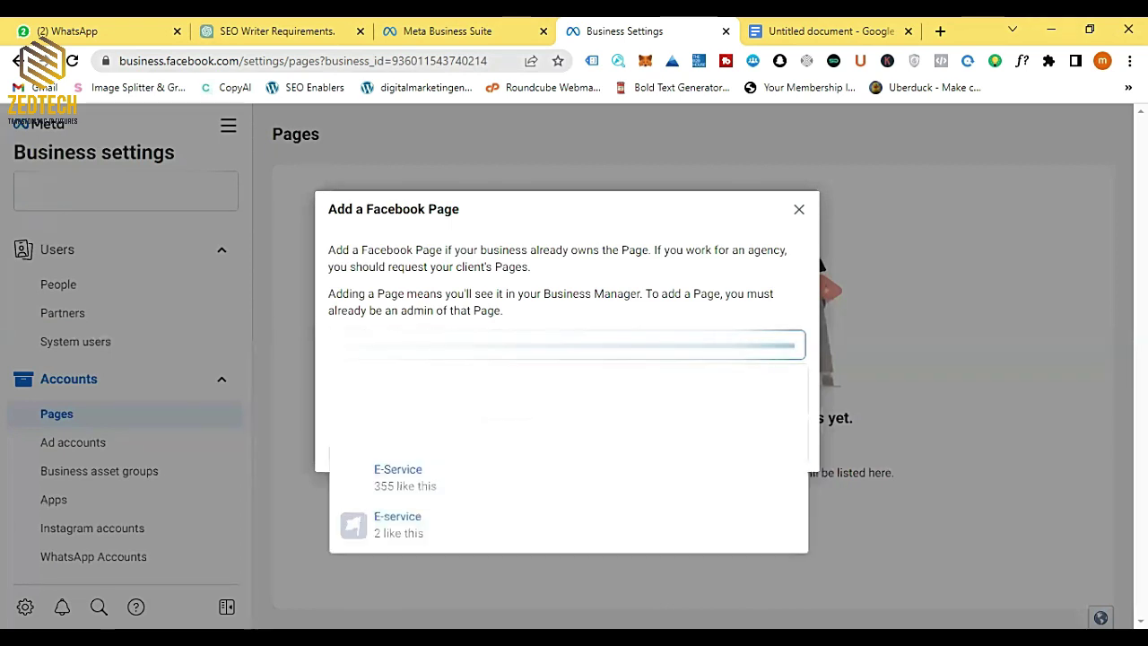
pyautogui.click(503, 397)
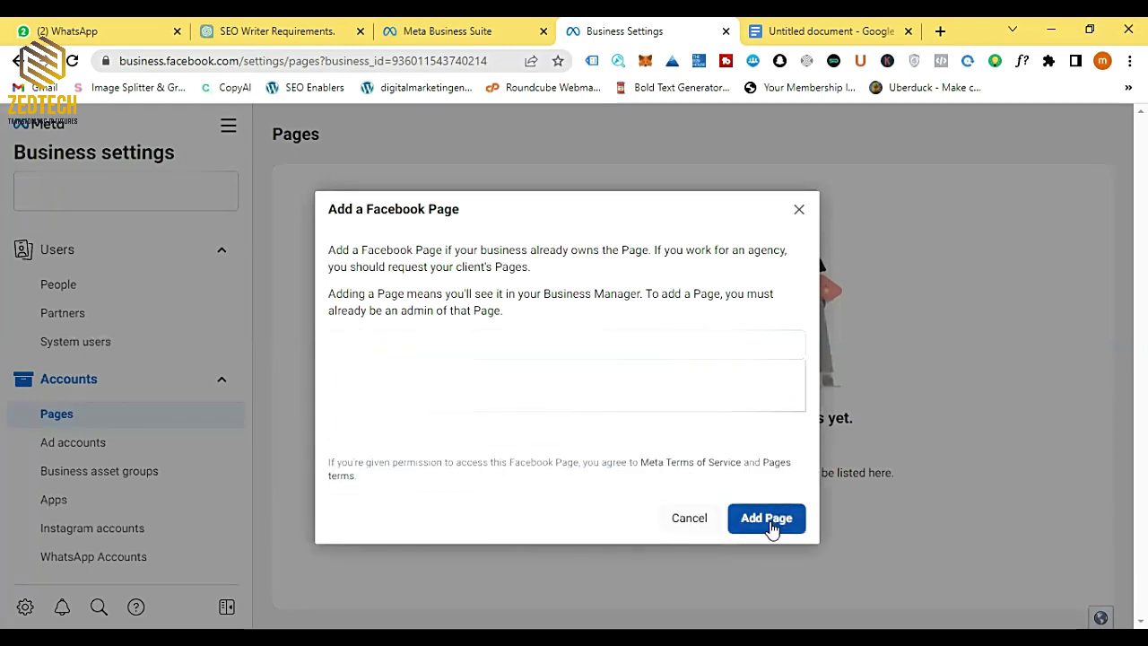
pyautogui.click(799, 210)
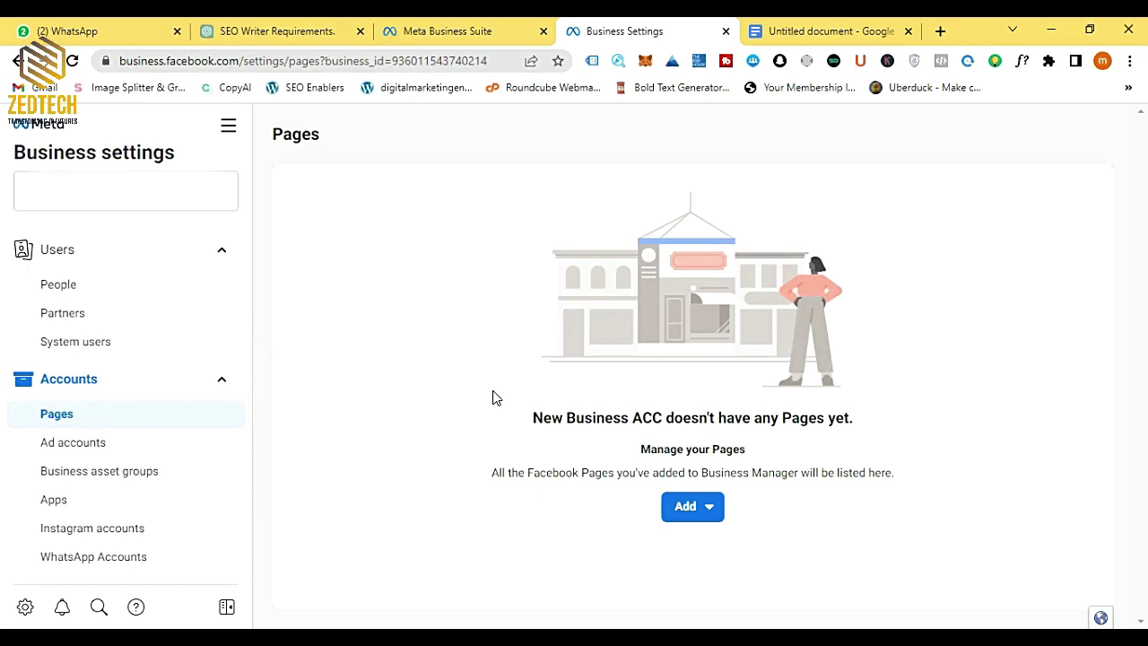
# Step: Open the Ad accounts settings for the DEMO business manager and read the notice about its ad accounts
pyautogui.click(86, 453)
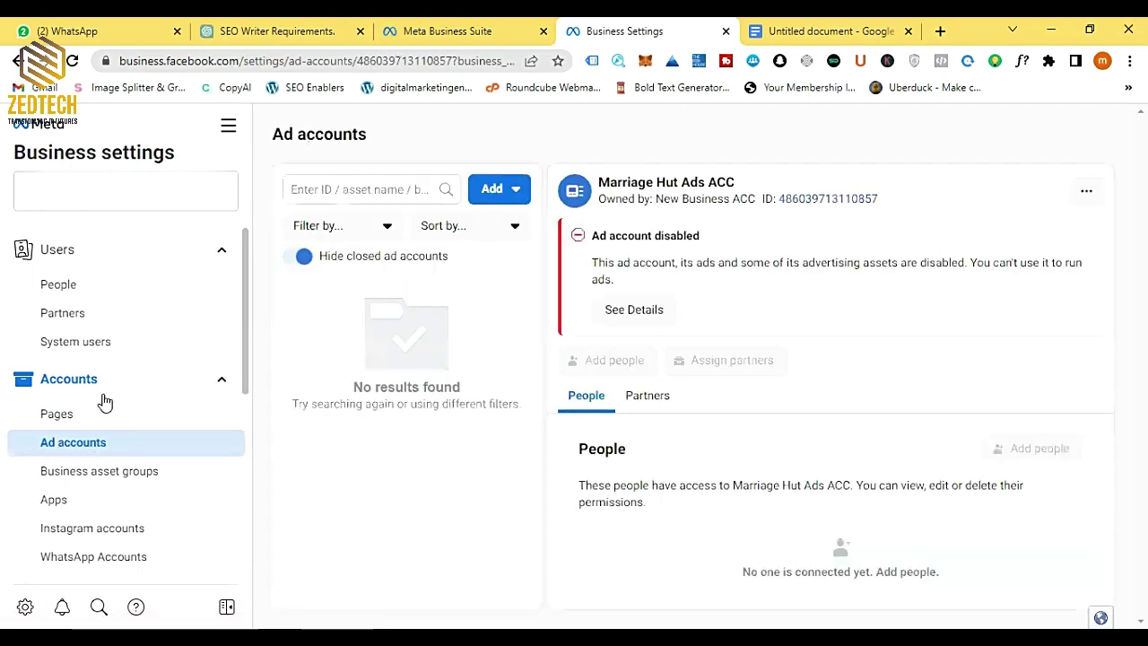
pyautogui.click(60, 416)
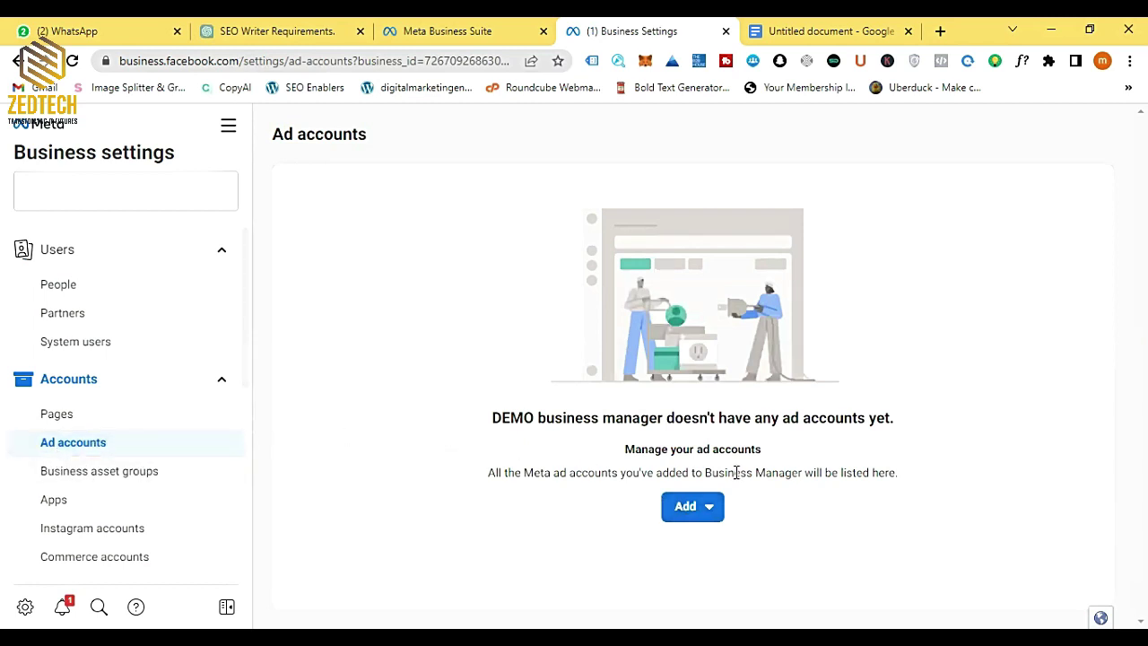
pyautogui.moveTo(488, 416); pyautogui.dragTo(908, 426)
pyautogui.click(691, 409)
pyautogui.moveTo(663, 416); pyautogui.dragTo(494, 415)
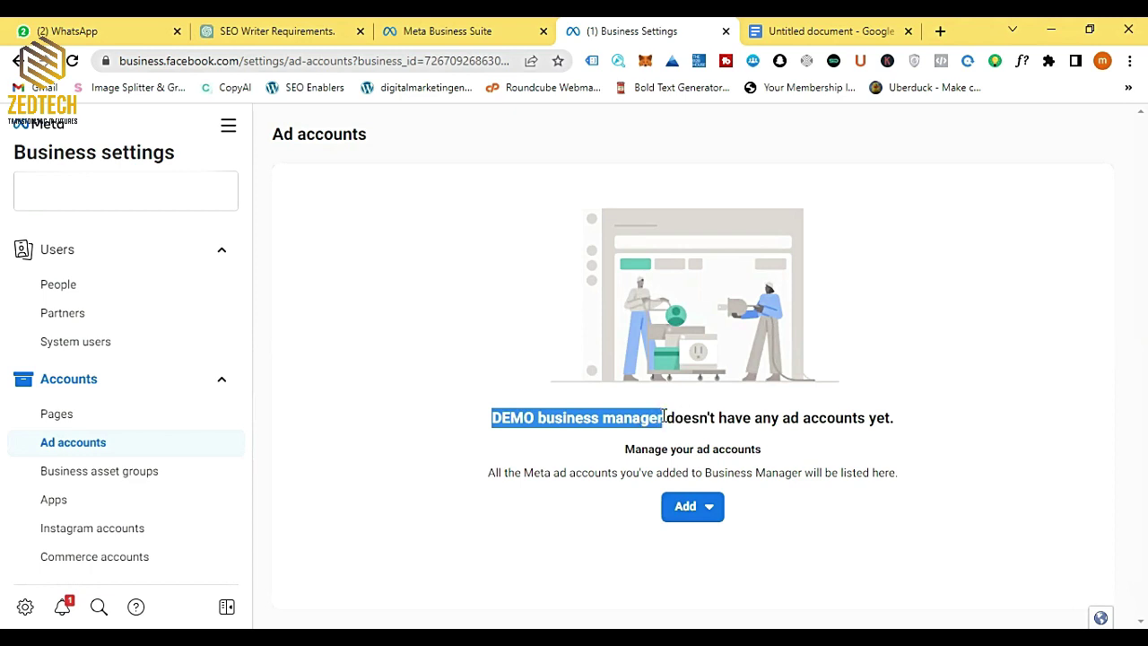
pyautogui.moveTo(665, 417); pyautogui.dragTo(918, 416)
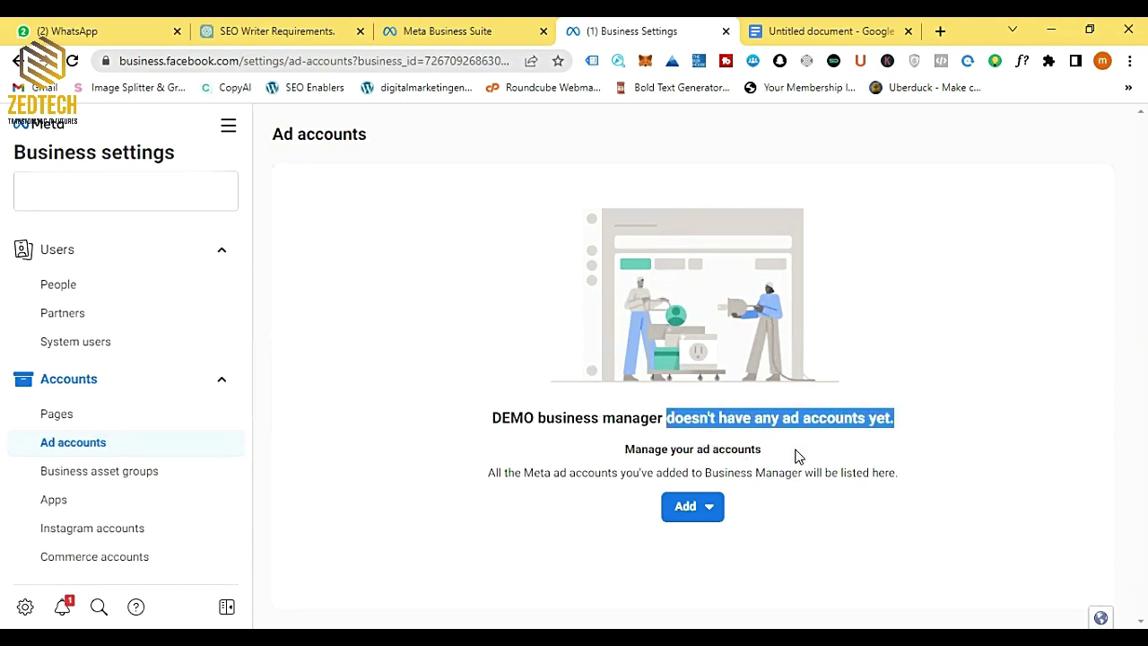
# Step: Examine the available options for adding an ad account, from Add an ad account through Create a new ad account
pyautogui.click(707, 508)
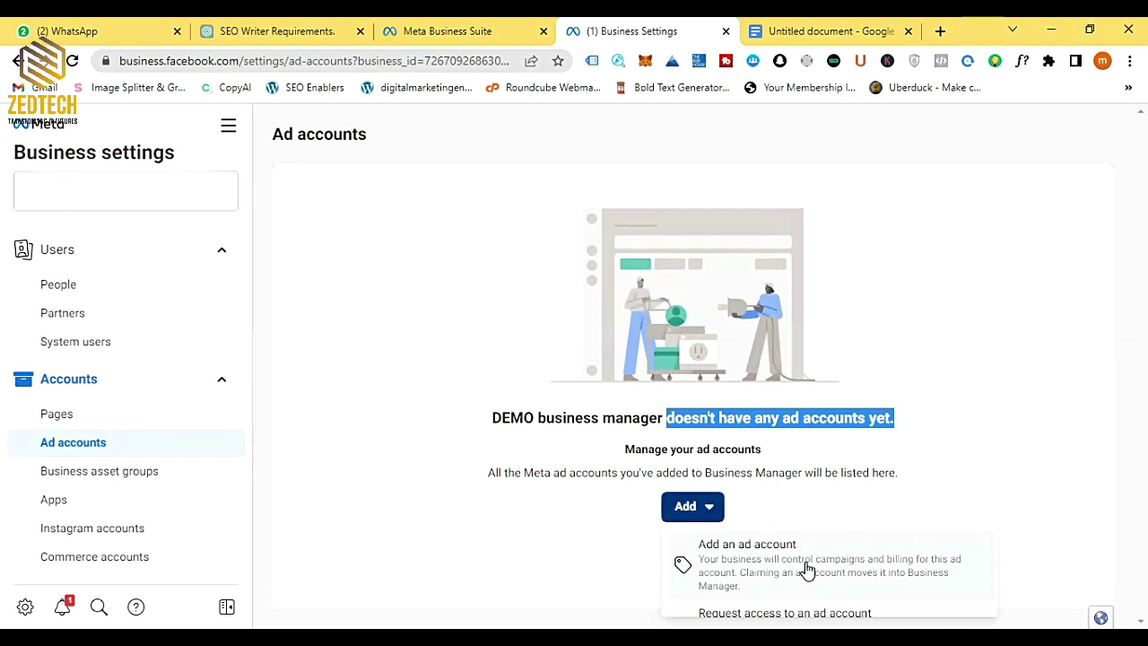
pyautogui.scroll(-2, 807, 570)
pyautogui.scroll(-3, 806, 570)
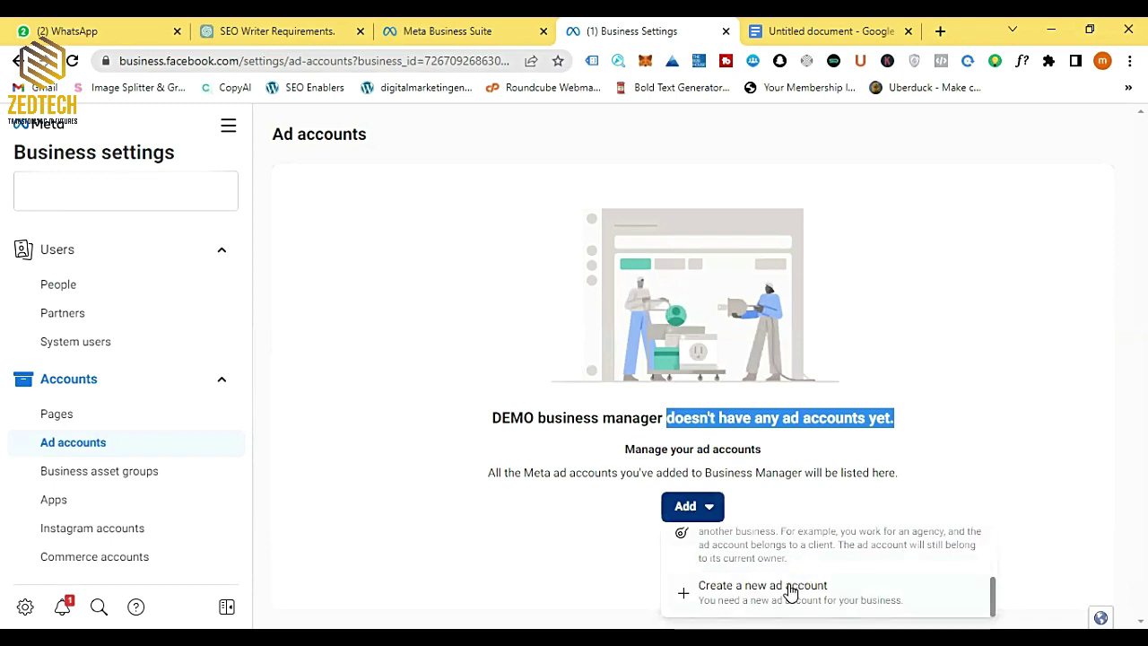
pyautogui.scroll(3, 781, 578)
pyautogui.scroll(-2, 737, 594)
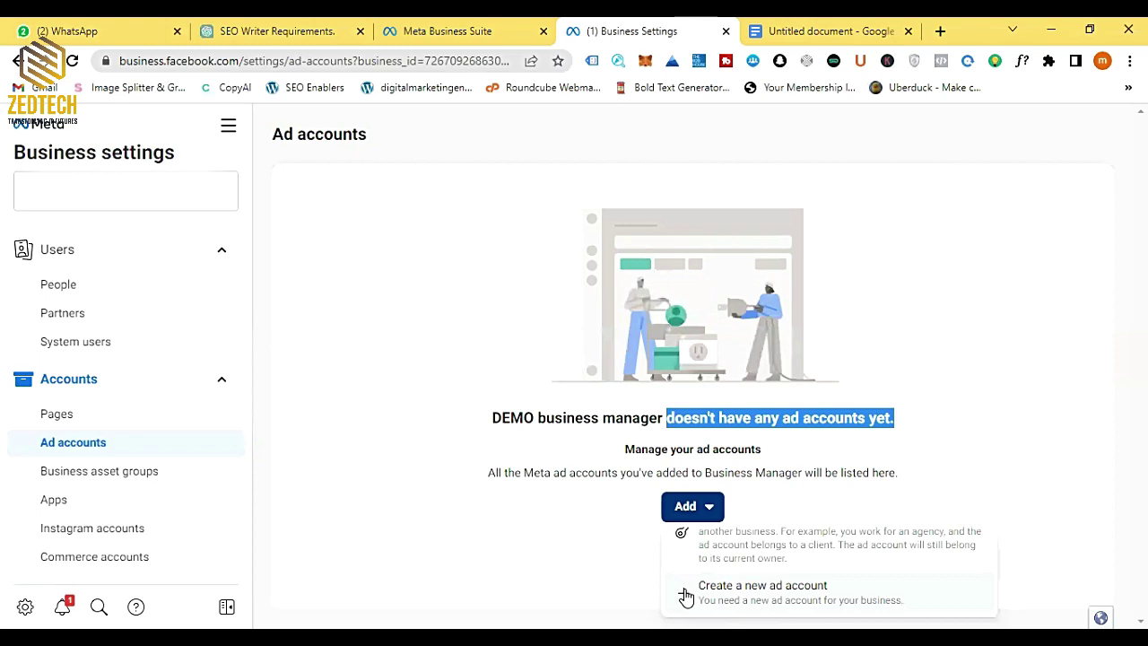
# Step: Start creating a new ad account, enter its name, set the currency to PKR – Pakistani Rupee and continue to the usage question
pyautogui.click(864, 594)
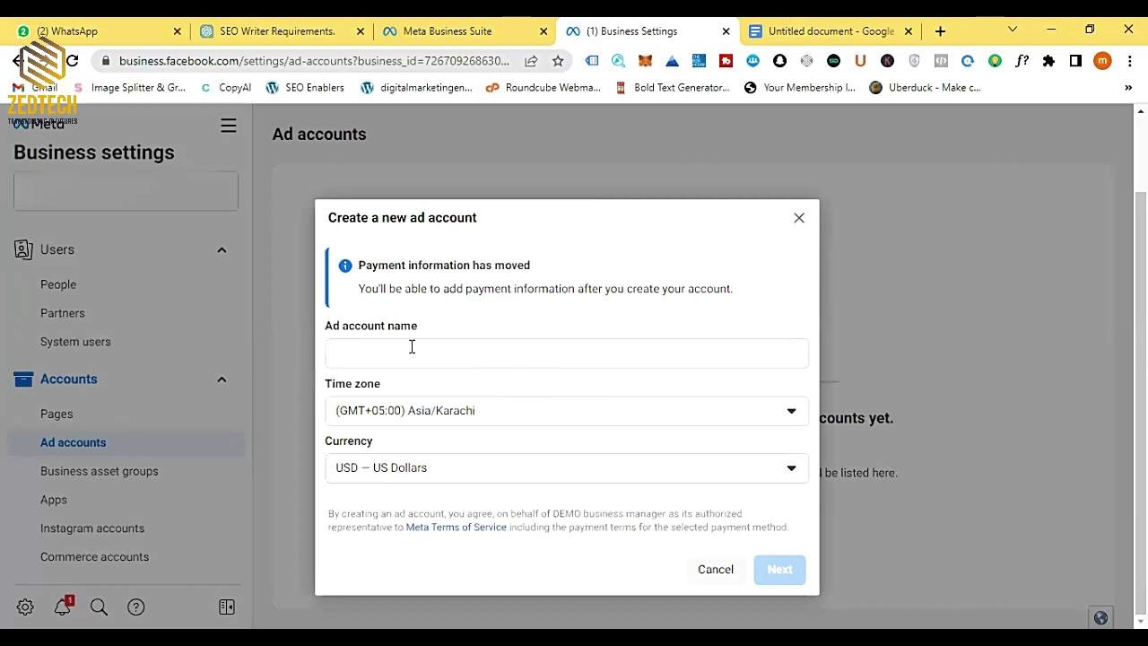
pyautogui.click(386, 351)
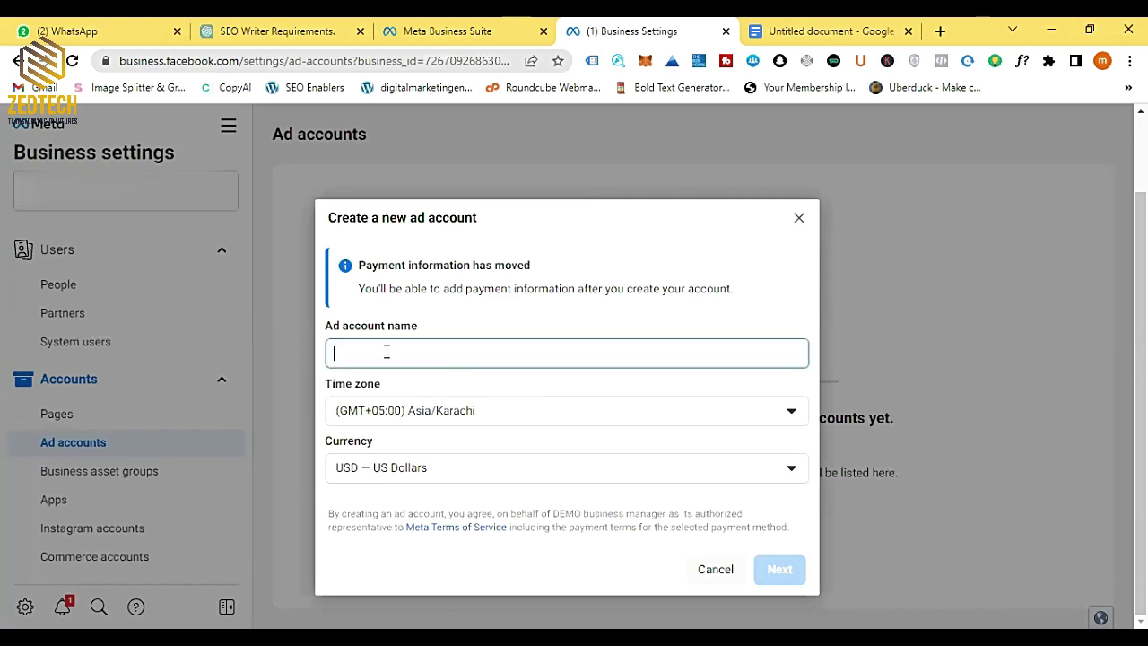
pyautogui.write('D')
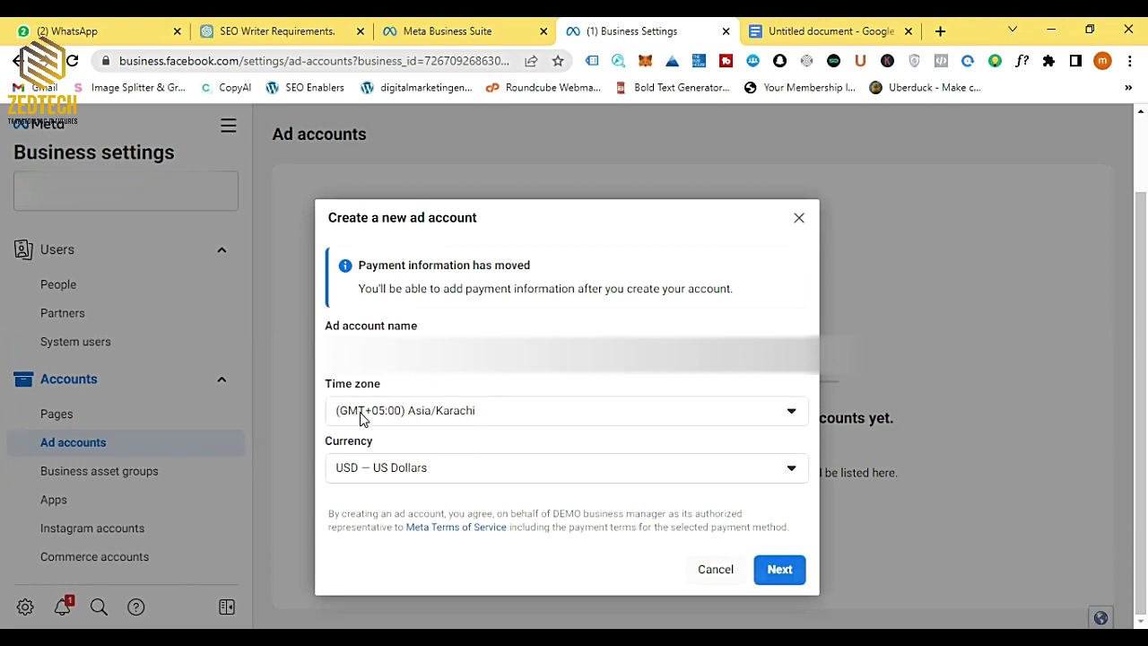
pyautogui.click(410, 471)
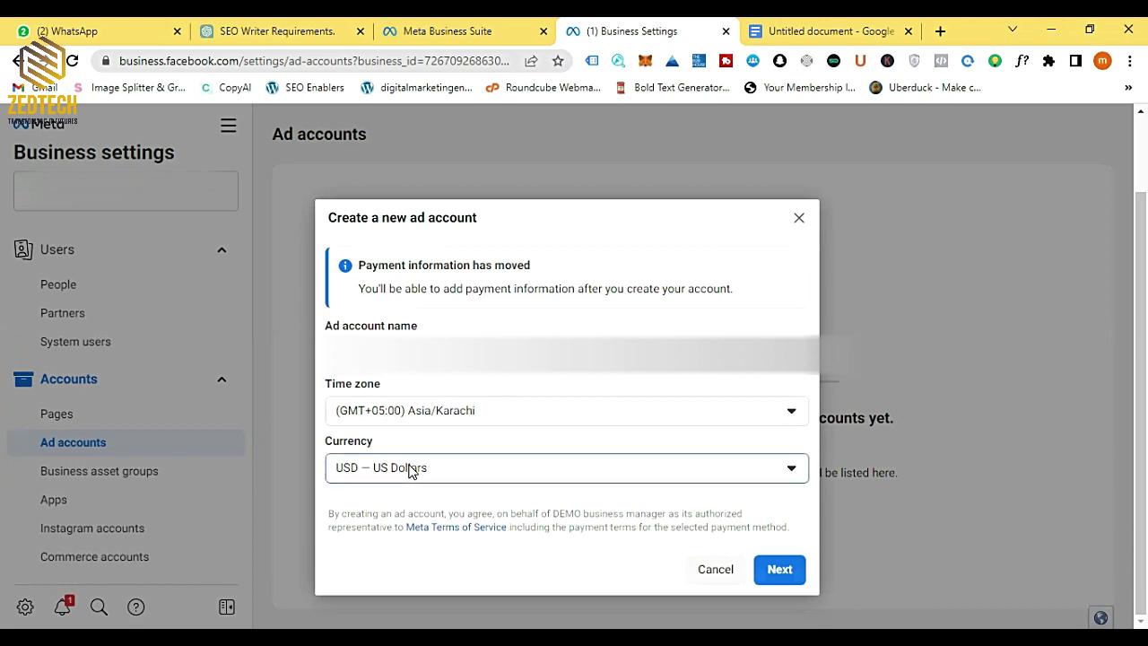
pyautogui.scroll(1, 508, 384)
pyautogui.scroll(5, 507, 384)
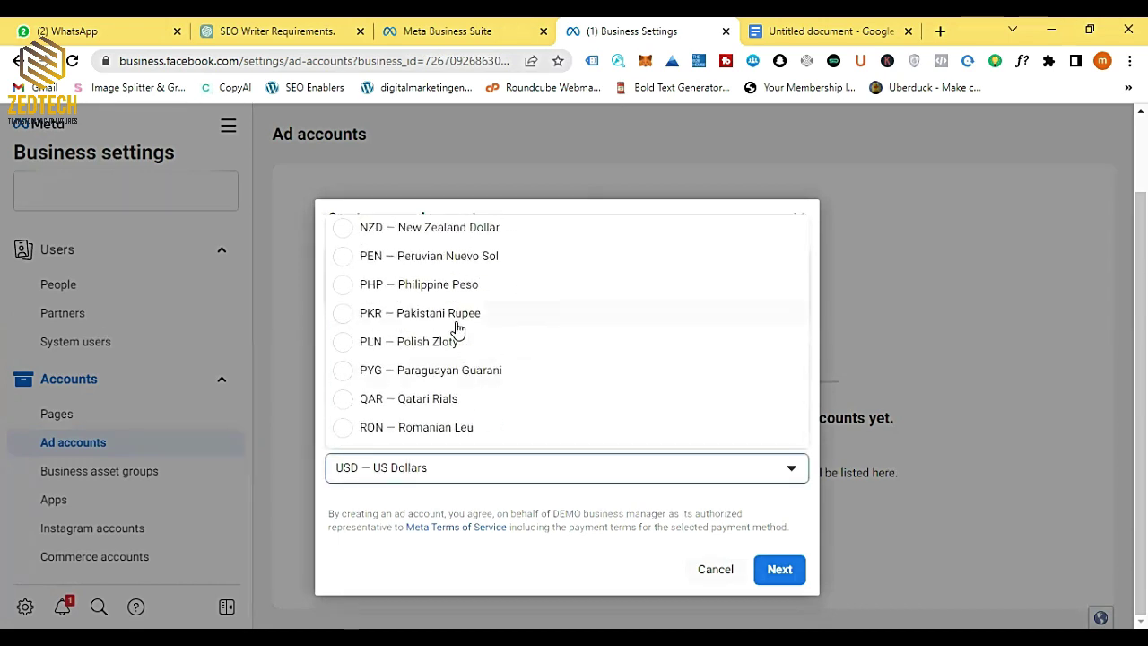
pyautogui.click(457, 315)
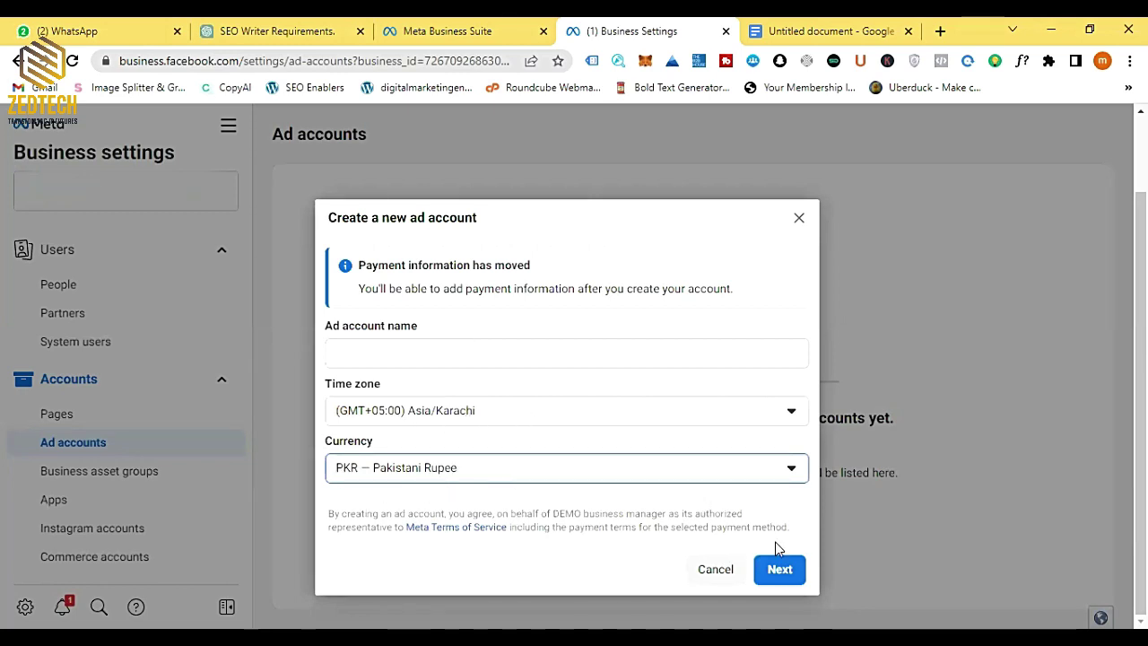
pyautogui.click(797, 571)
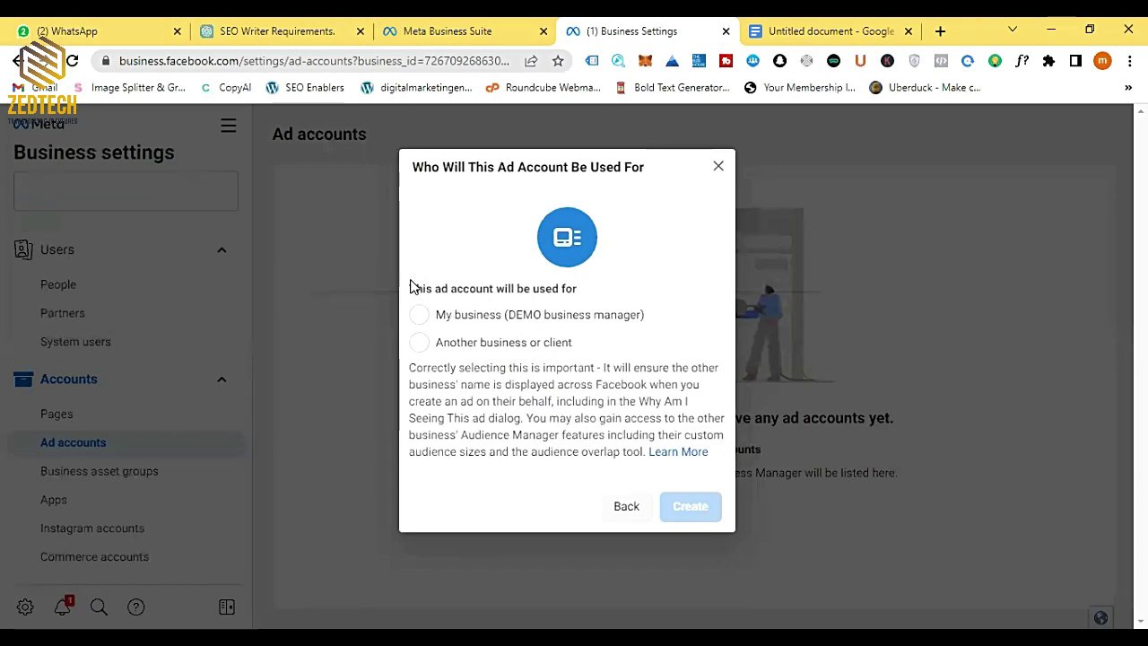
# Step: Assign the new ad account to My business (DEMO business manager) and close the dialog without creating the account
pyautogui.moveTo(403, 174); pyautogui.dragTo(656, 179)
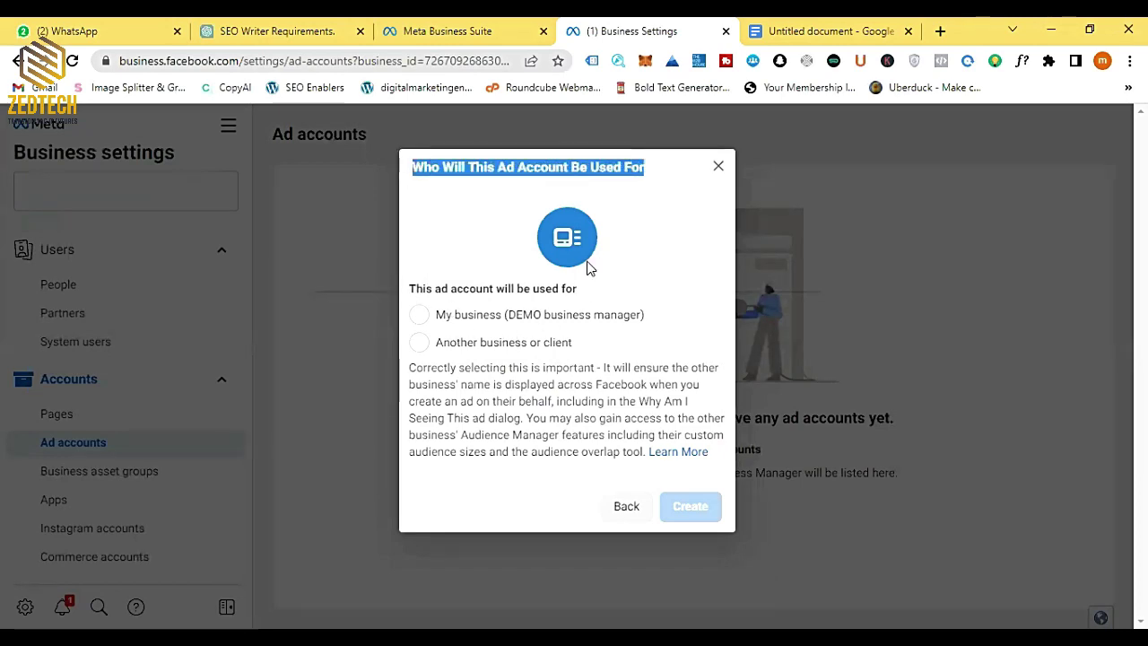
pyautogui.click(438, 323)
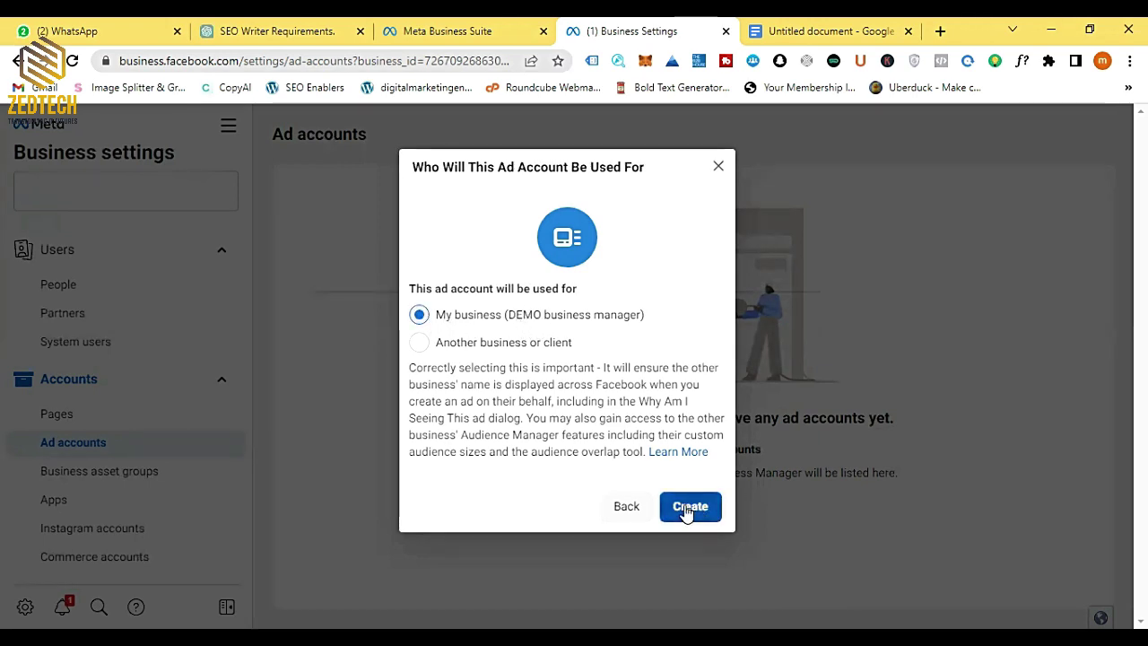
pyautogui.click(718, 166)
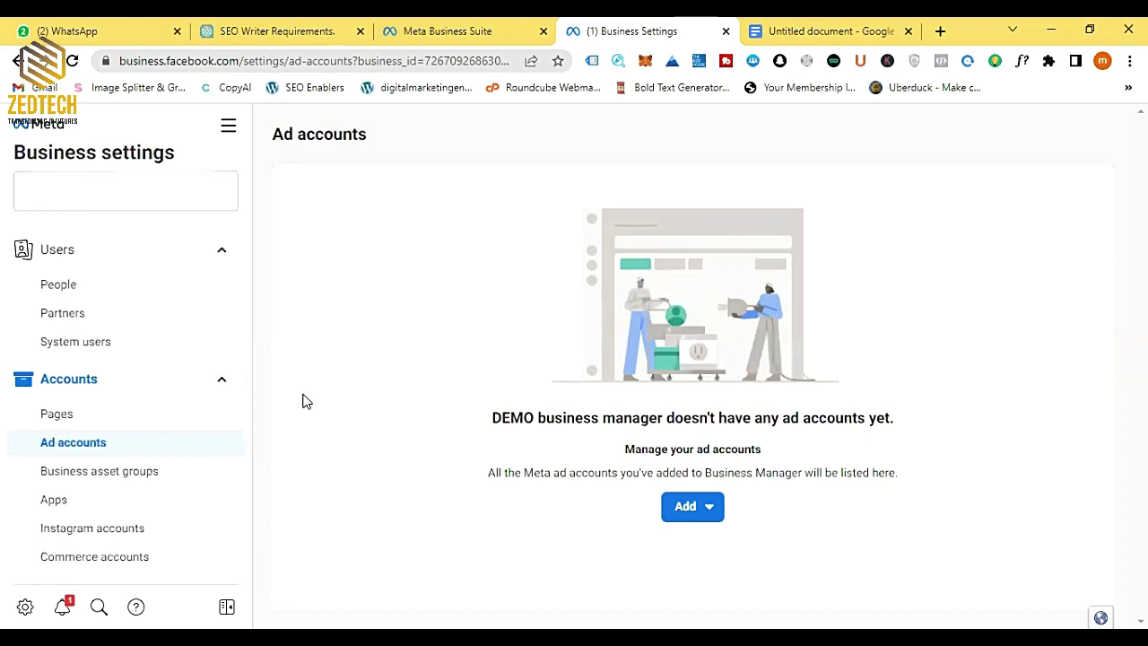
# Step: Open the Instagram accounts settings of the DEMO business manager
pyautogui.scroll(-1, 133, 496)
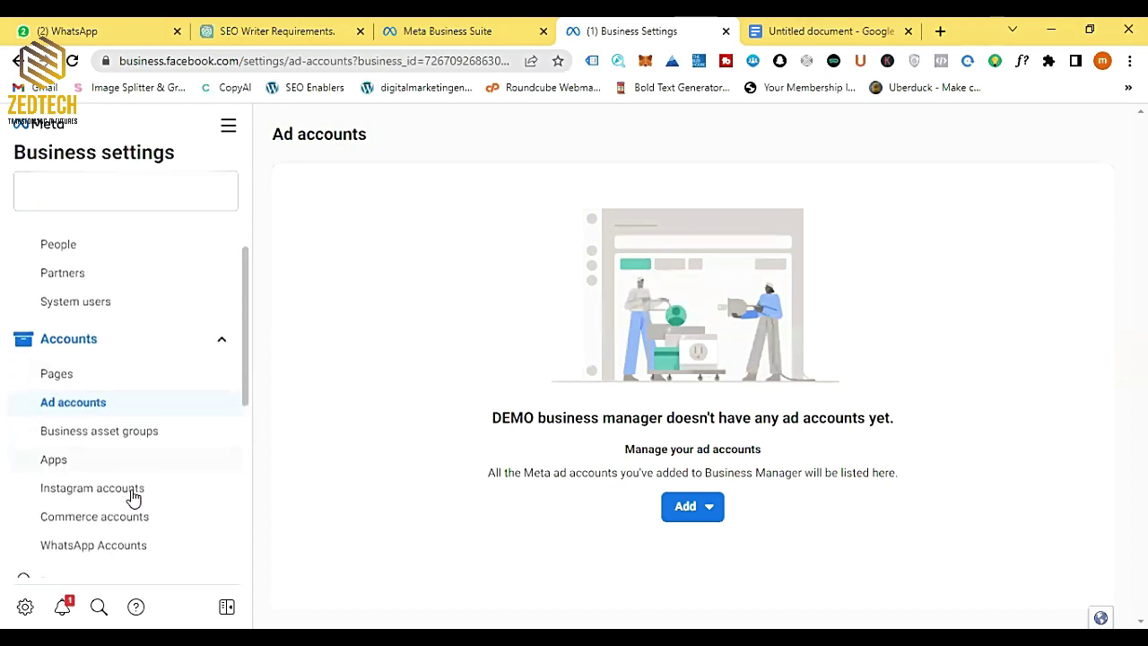
pyautogui.click(113, 491)
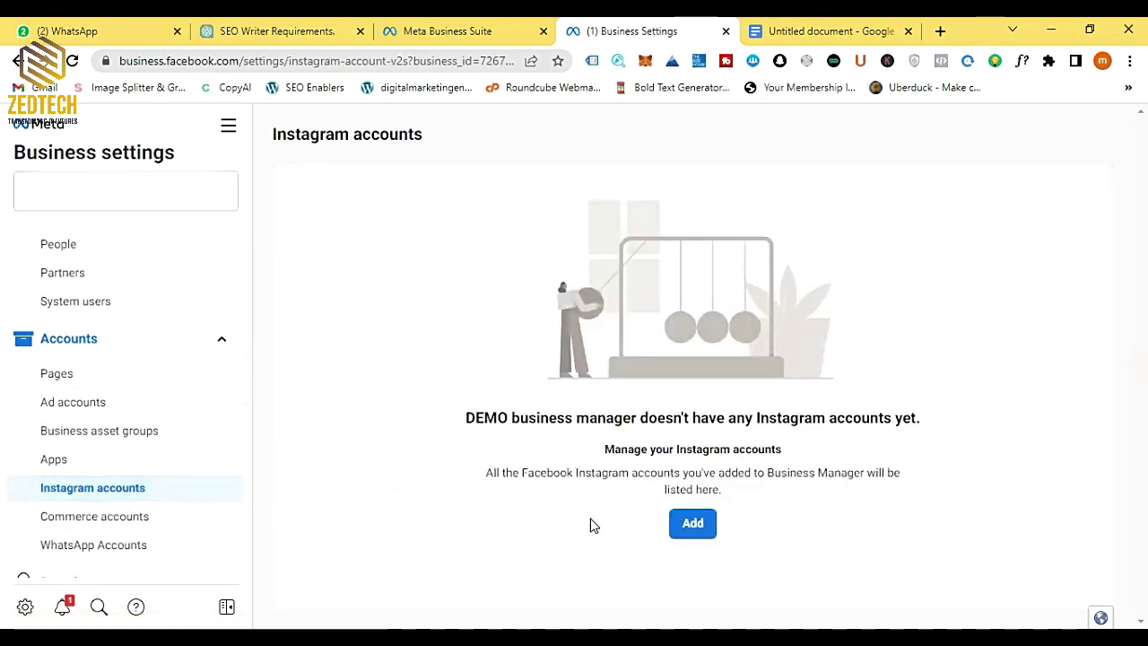
# Step: Start connecting an Instagram account to the DEMO business manager and close the dialog without completing the connection
pyautogui.click(703, 527)
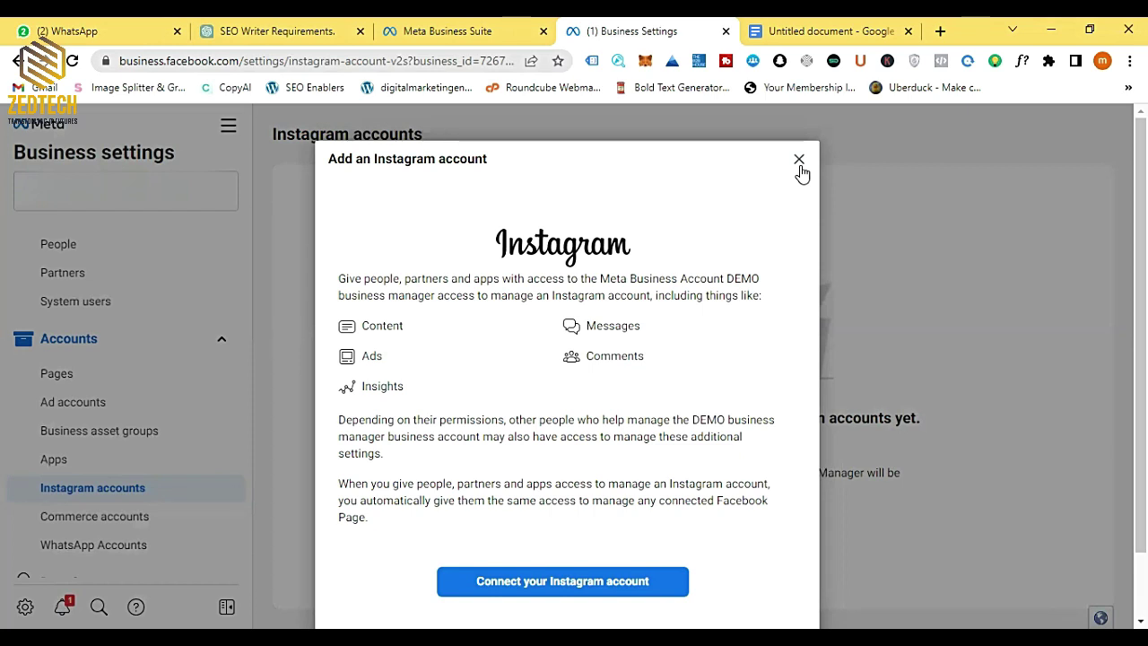
pyautogui.click(532, 582)
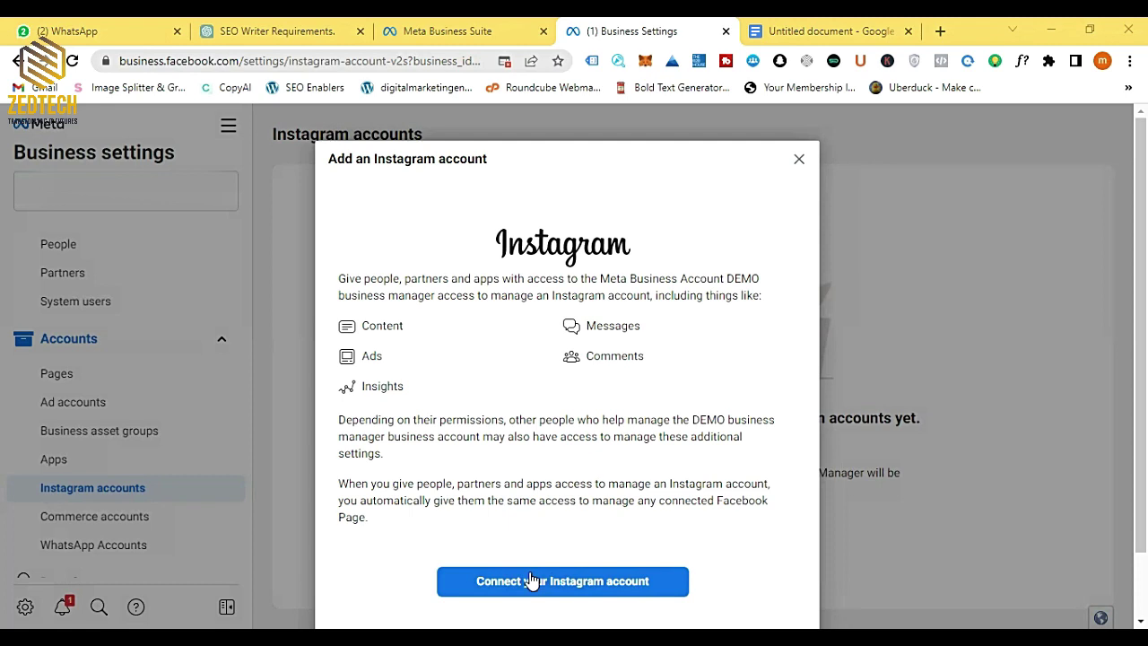
pyautogui.click(799, 162)
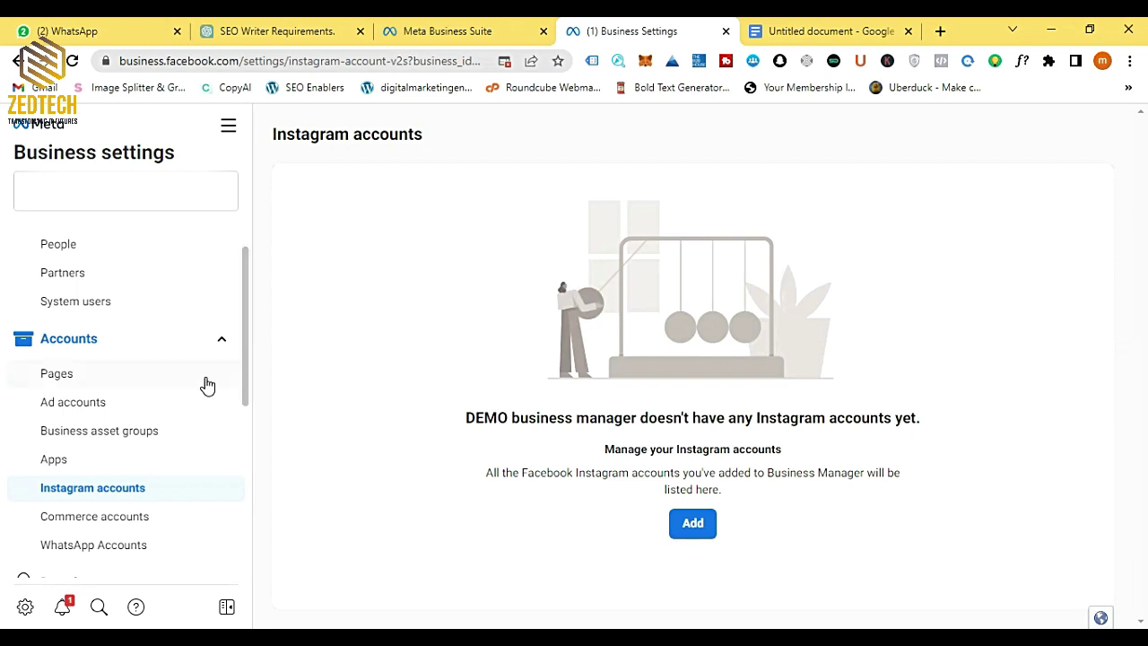
# Step: Start adding a WhatsApp account in the WhatsApp Accounts settings with country PK +92 and the business phone number, and continue to verification
pyautogui.click(100, 545)
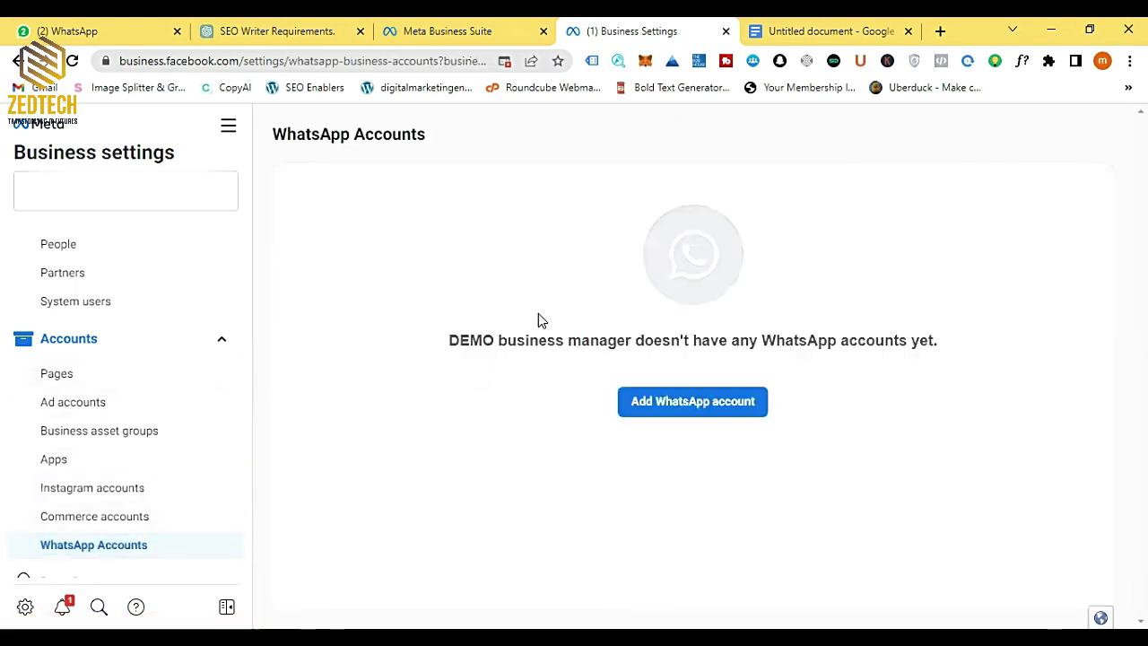
pyautogui.click(734, 402)
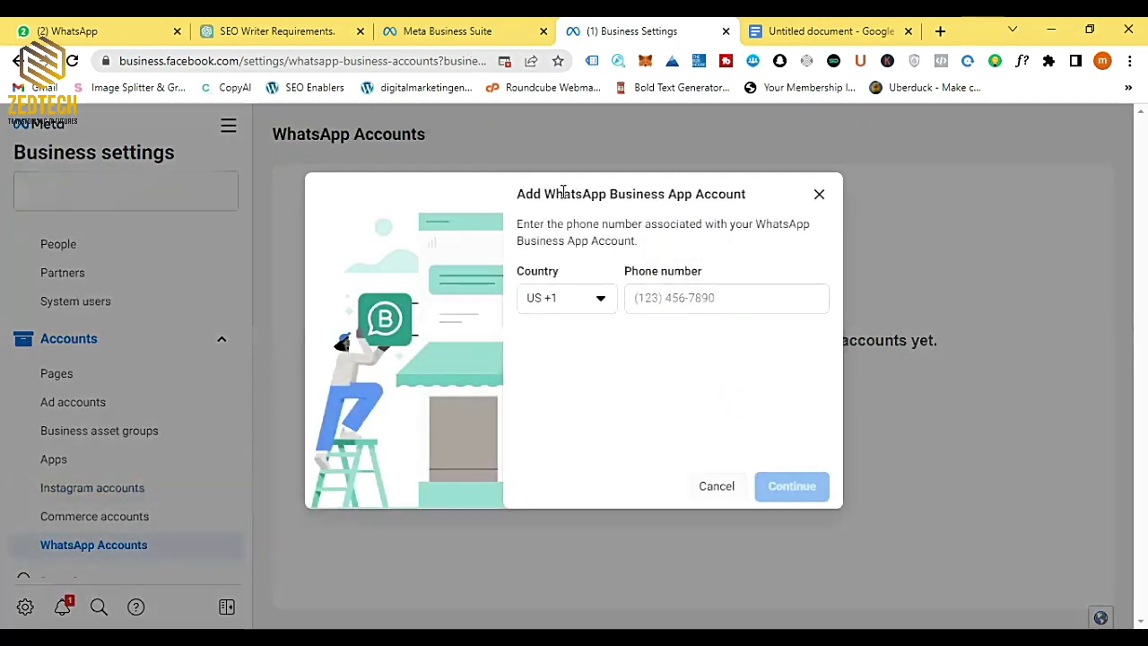
pyautogui.click(580, 302)
pyautogui.write('pak')
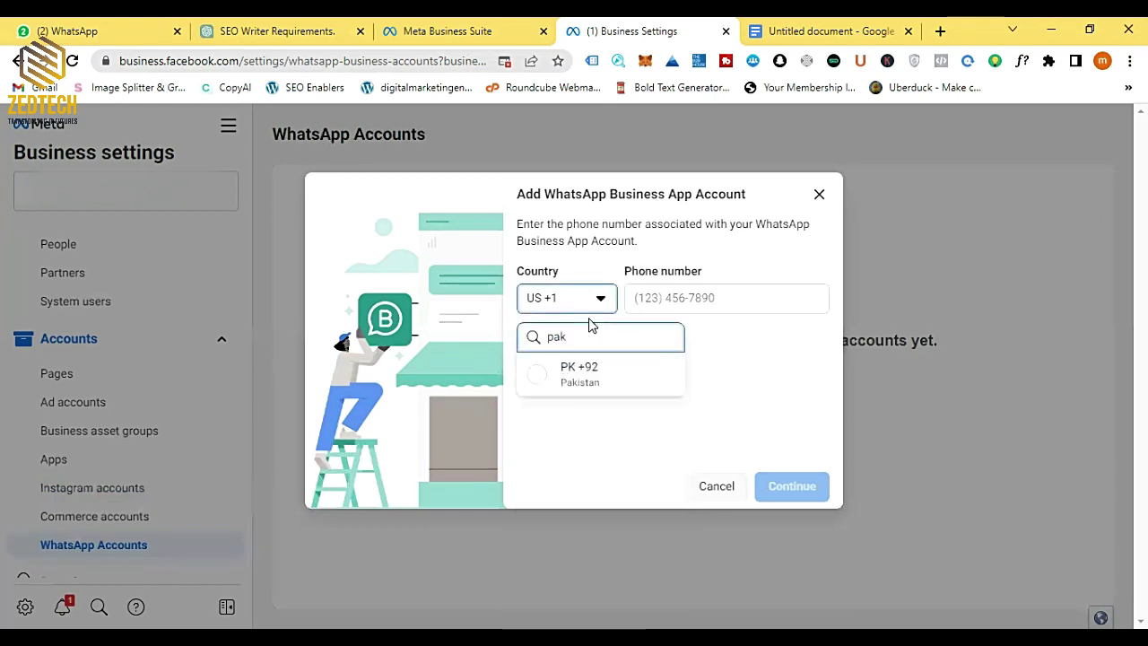
pyautogui.click(578, 375)
pyautogui.click(641, 298)
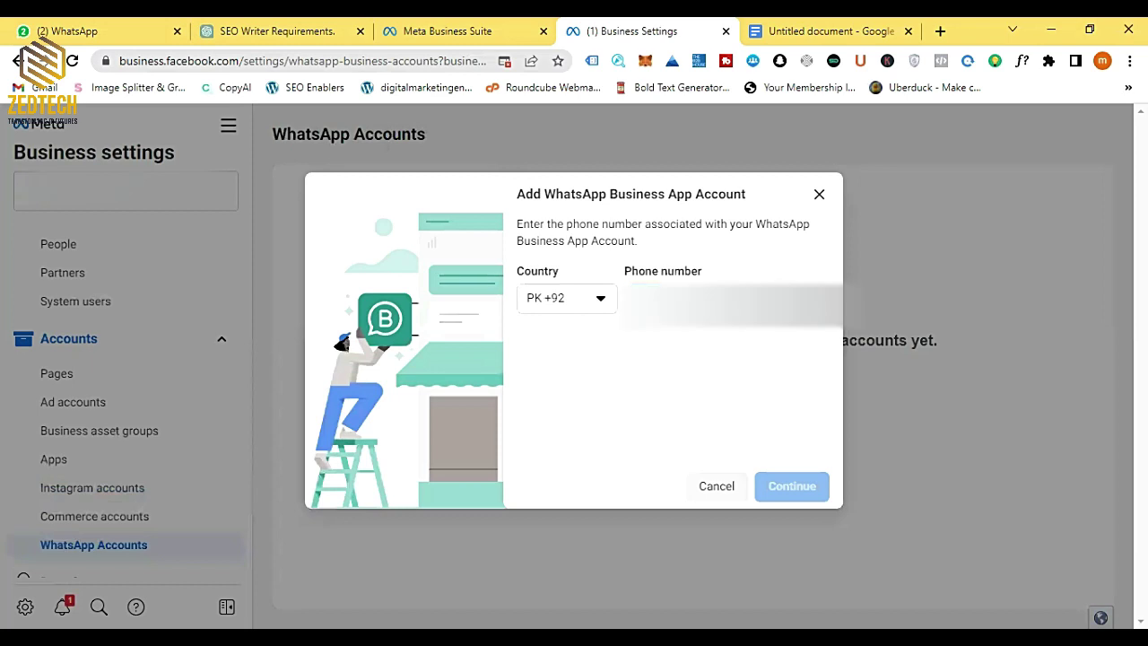
pyautogui.write('3')
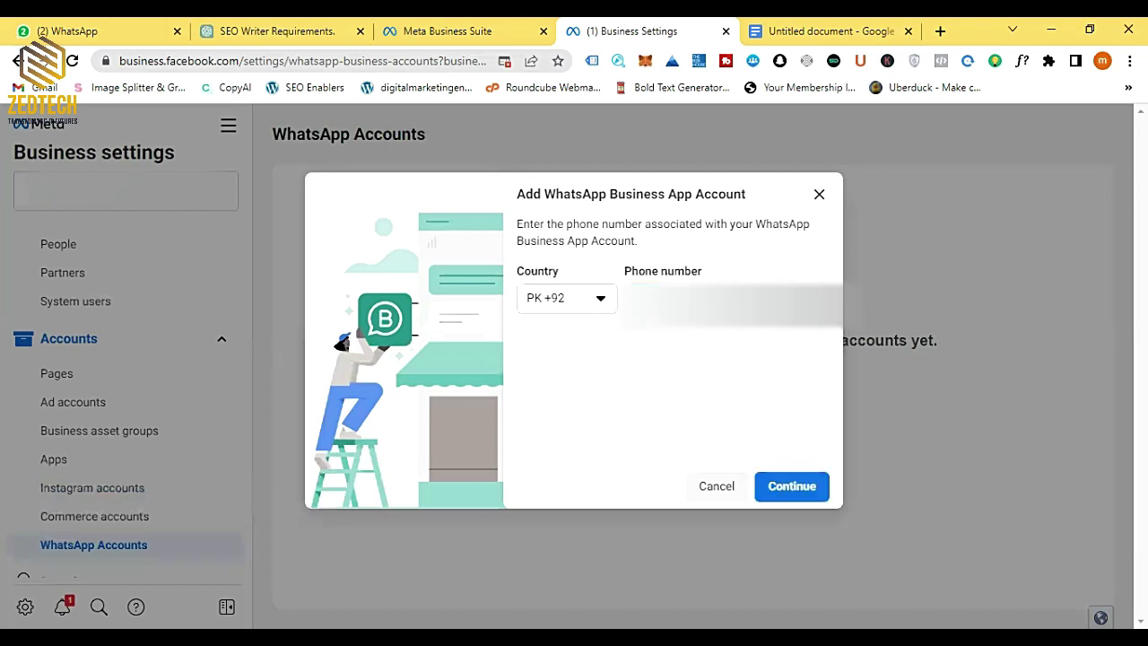
pyautogui.click(820, 489)
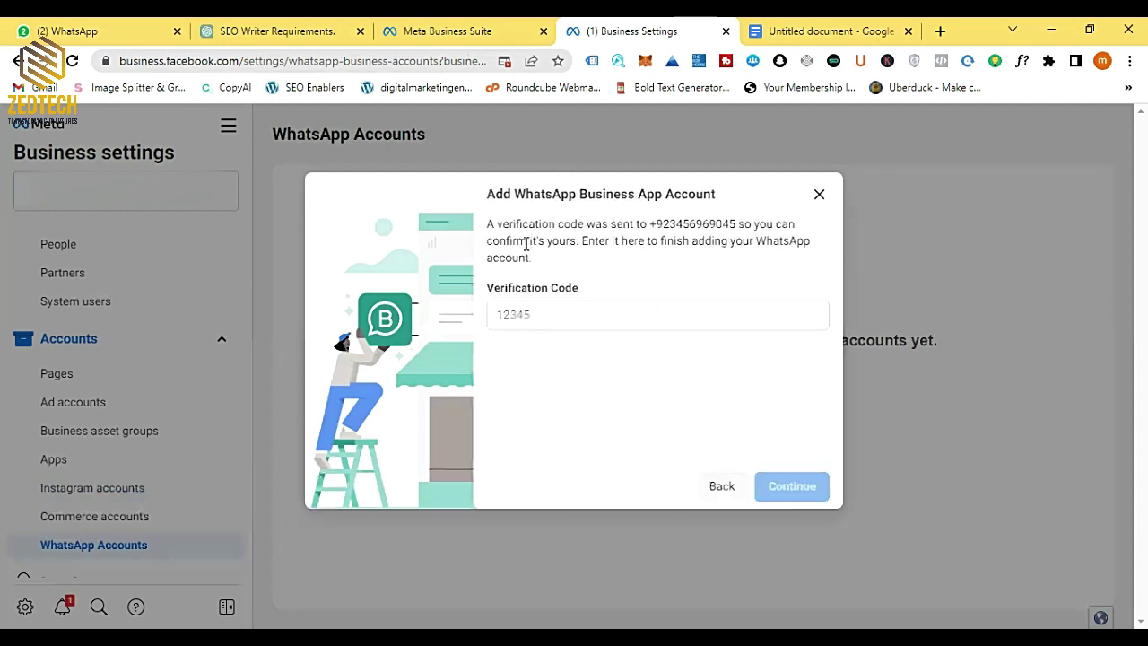
# Step: Review the verification code instructions for the WhatsApp account and close the dialog without entering a code
pyautogui.moveTo(528, 258); pyautogui.dragTo(489, 228)
pyautogui.moveTo(538, 261); pyautogui.dragTo(489, 223)
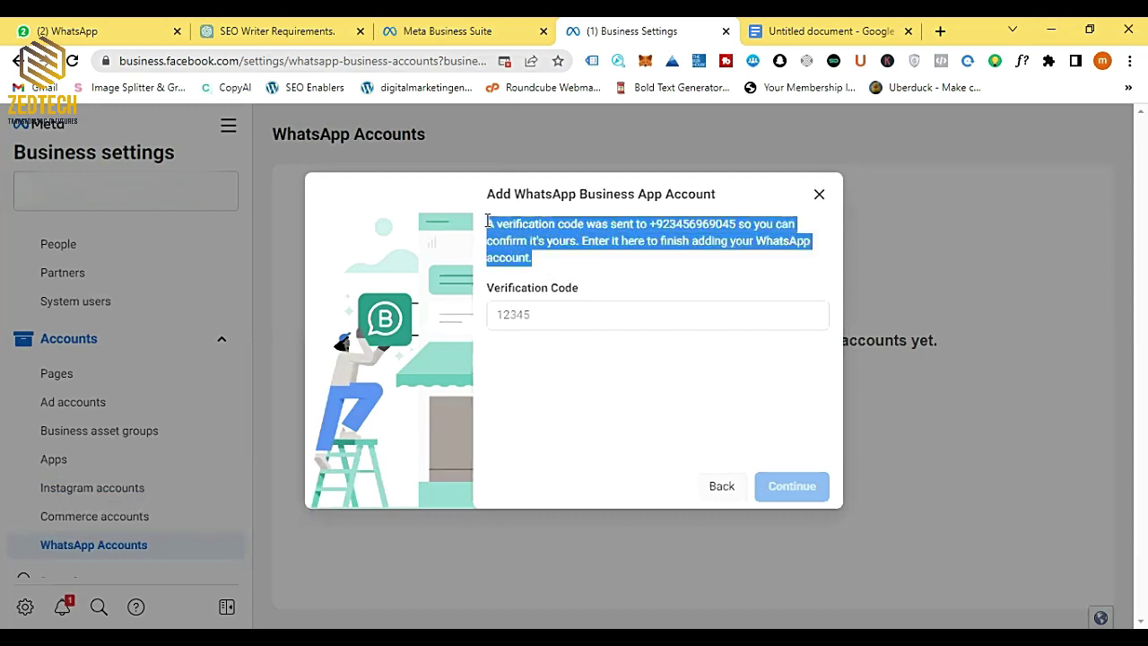
pyautogui.click(575, 312)
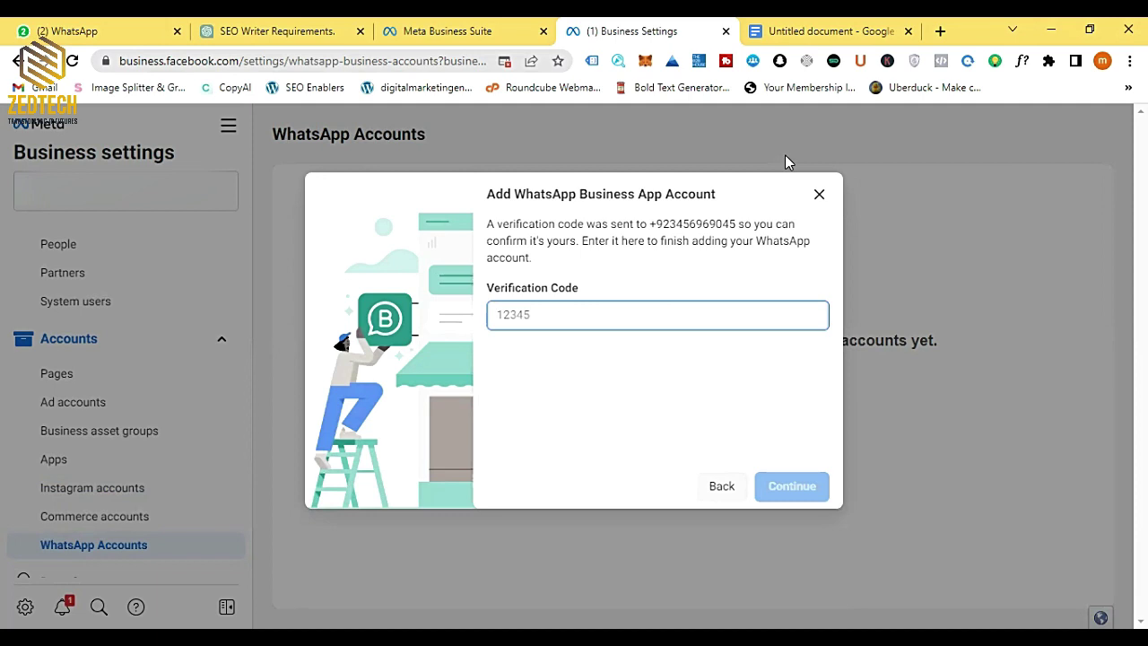
pyautogui.click(819, 196)
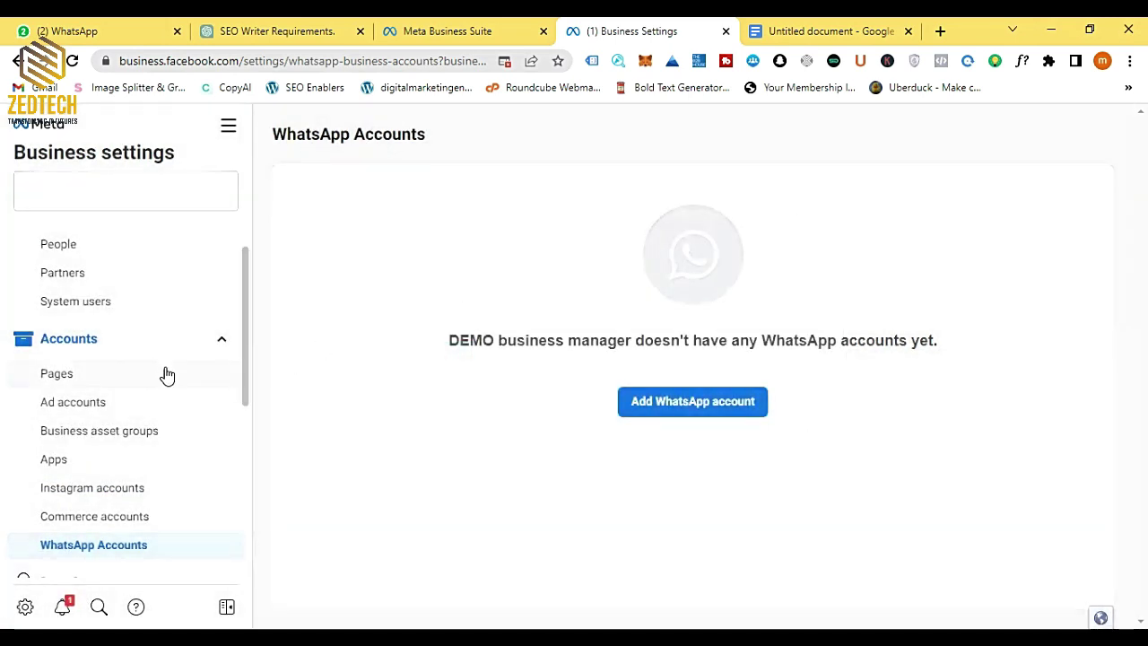